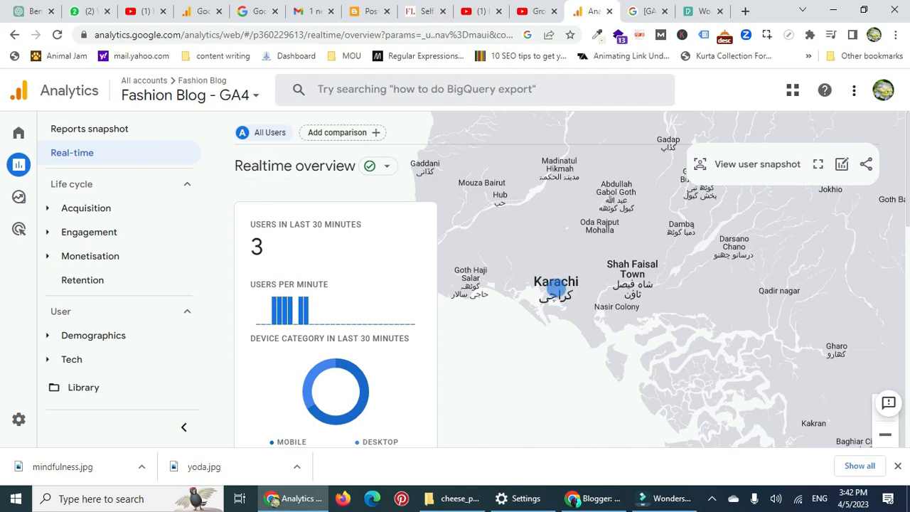
Open the fashion blog's home page from its "Self care vs well being" post.
{"action": "left_click", "coordinate": [366, 11]}
{"action": "left_click", "coordinate": [425, 11]}
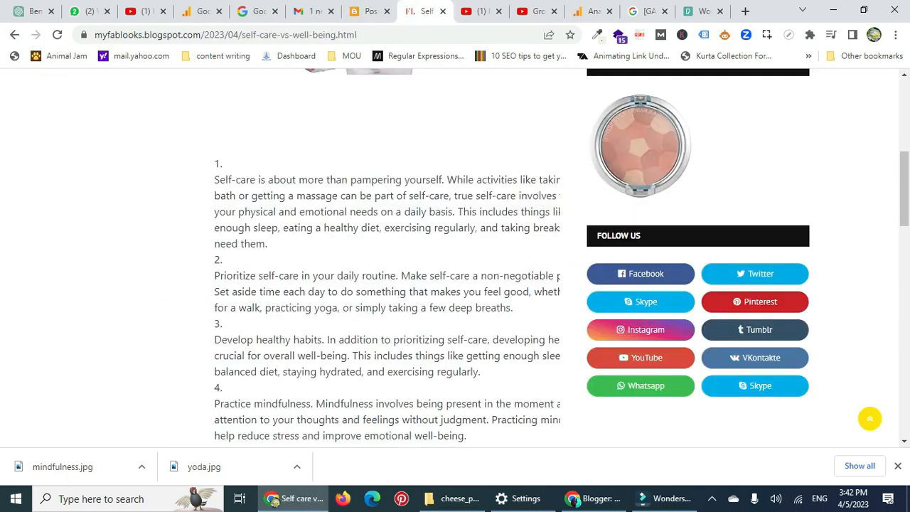
{"action": "scroll", "coordinate": [908, 148], "scroll_direction": "up", "scroll_amount": 1}
{"action": "scroll", "coordinate": [908, 148], "scroll_direction": "up", "scroll_amount": 4}
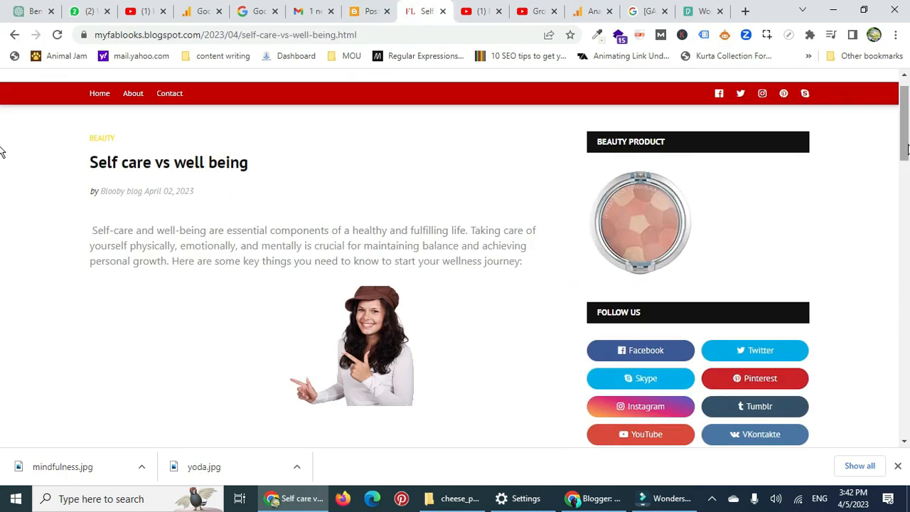
{"action": "left_click", "coordinate": [94, 102]}
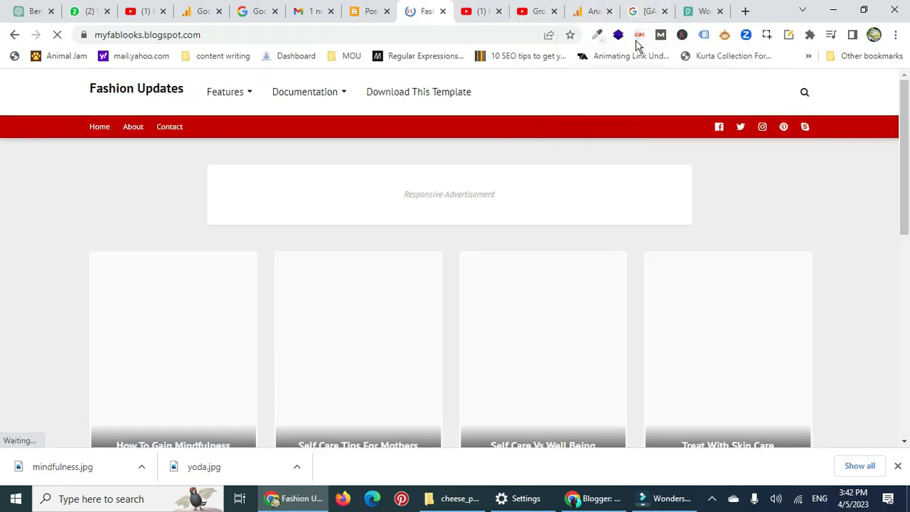
Check the users-per-minute chart in the Fashion Blog - GA4 realtime overview and open the Retention report.
{"action": "left_click", "coordinate": [591, 11]}
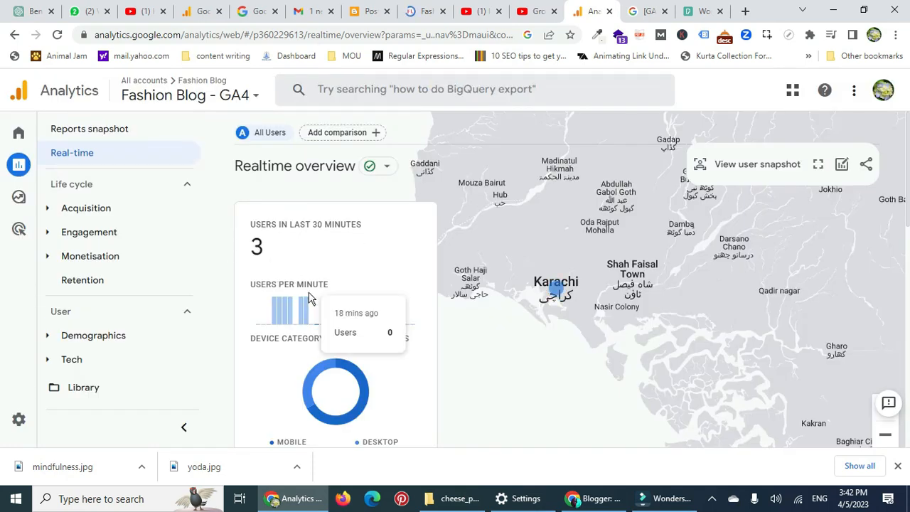
{"action": "mouse_move", "coordinate": [297, 305]}
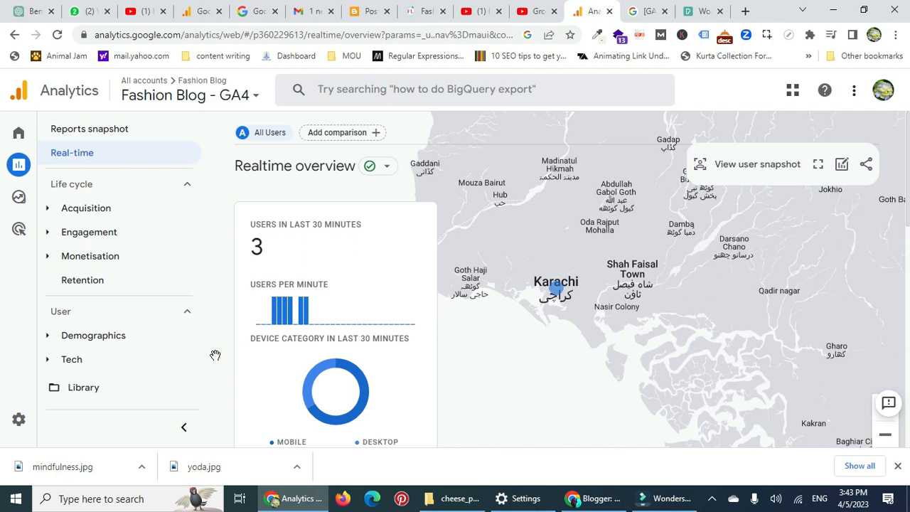
{"action": "left_click", "coordinate": [136, 280]}
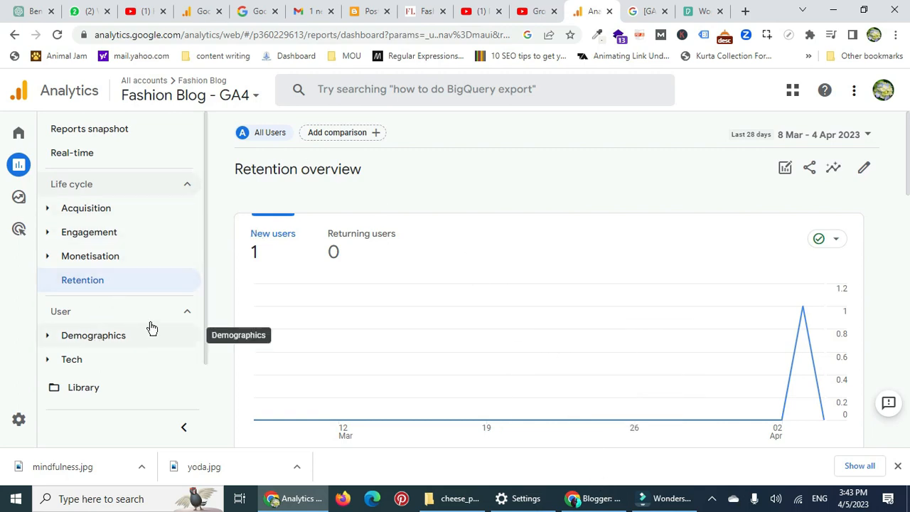
Switch to the Tutorials blog's browser window, open Google Analytics from the "google analytics 4" search results and go to its GA4 migration page.
{"action": "left_click", "coordinate": [576, 499]}
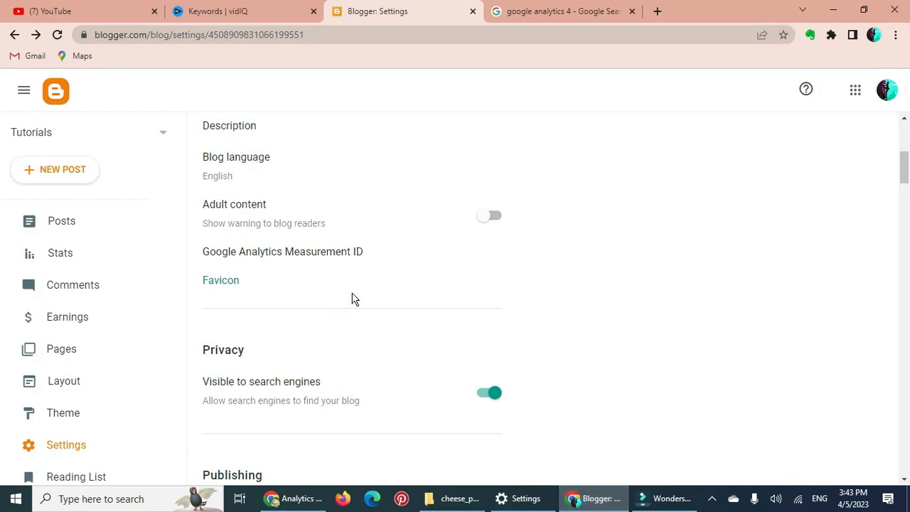
{"action": "left_click", "coordinate": [518, 19]}
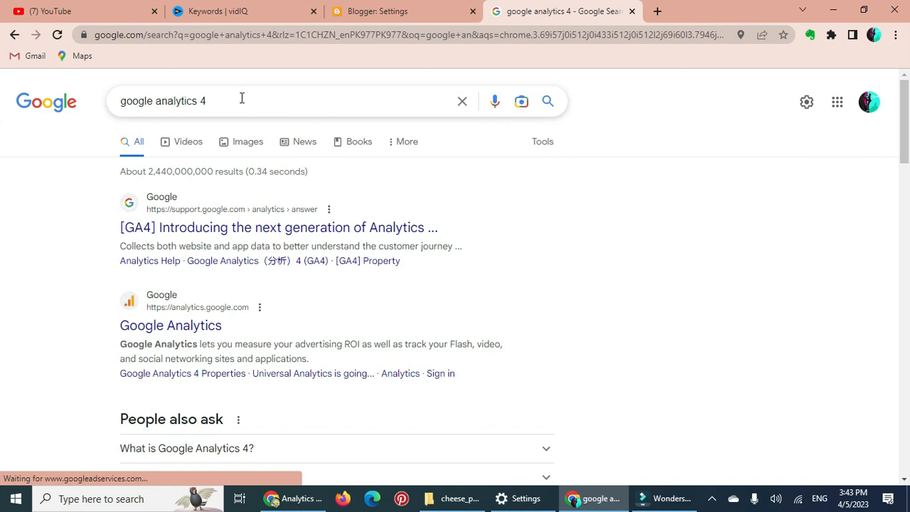
{"action": "left_click", "coordinate": [153, 334]}
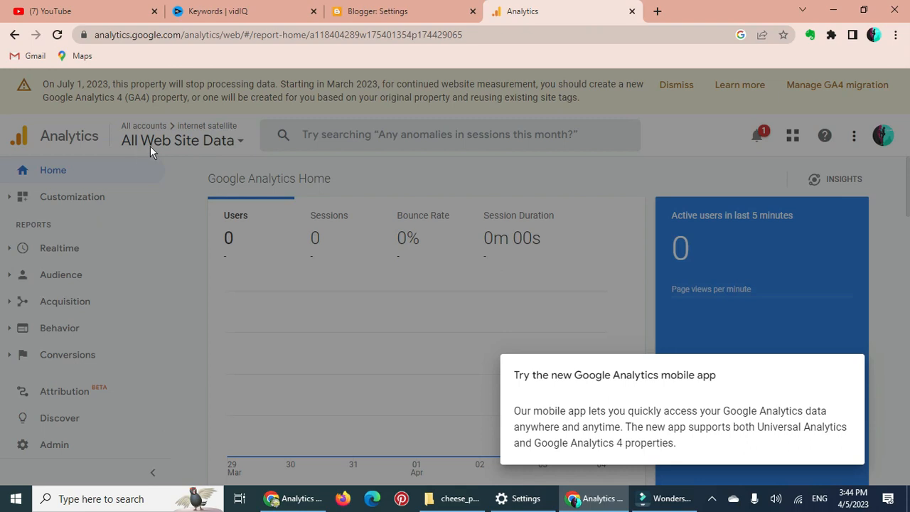
{"action": "left_click", "coordinate": [397, 358]}
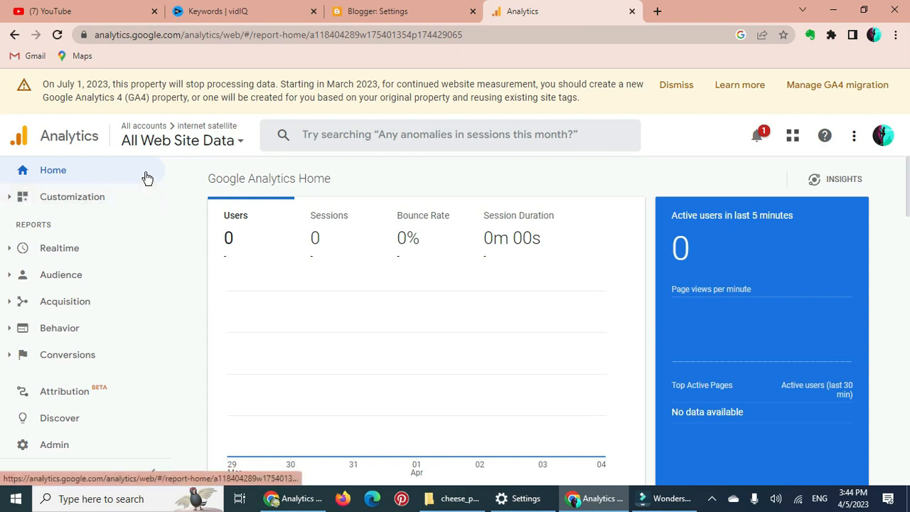
{"action": "left_click", "coordinate": [819, 91]}
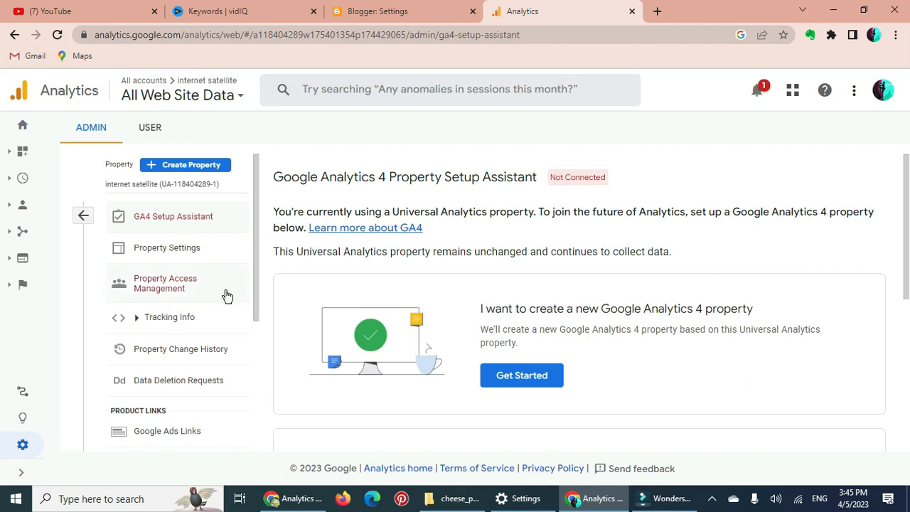
Start a new Analytics property named "Tech blog" with the default time zone and currency, and continue to the business details.
{"action": "left_click", "coordinate": [176, 171]}
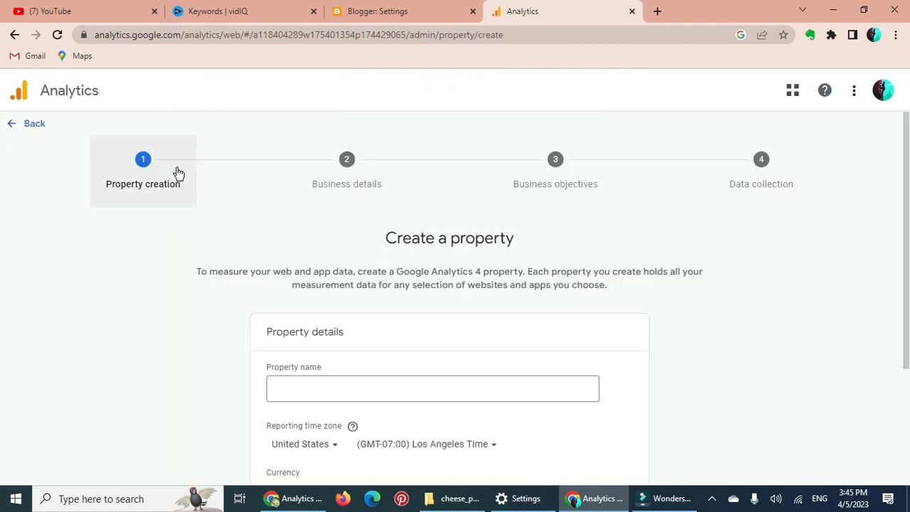
{"action": "left_click", "coordinate": [285, 388]}
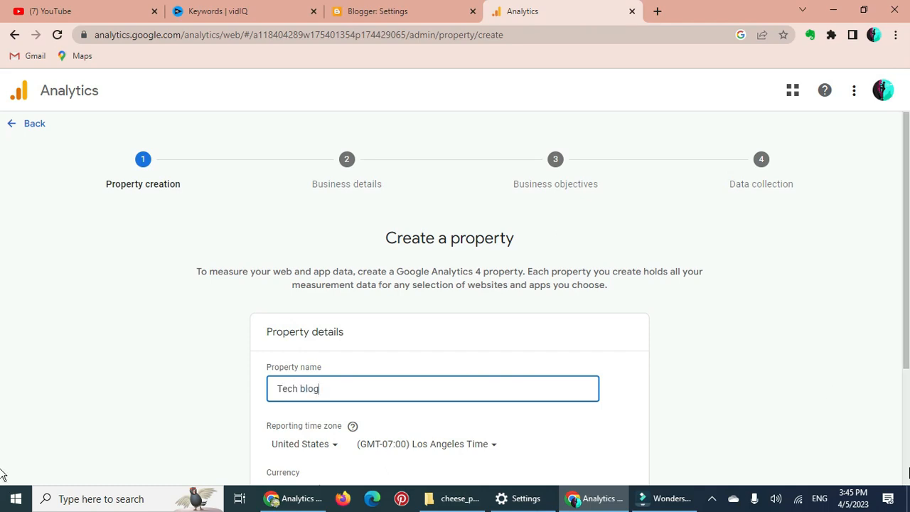
{"action": "scroll", "coordinate": [2, 474], "scroll_direction": "down", "scroll_amount": 3}
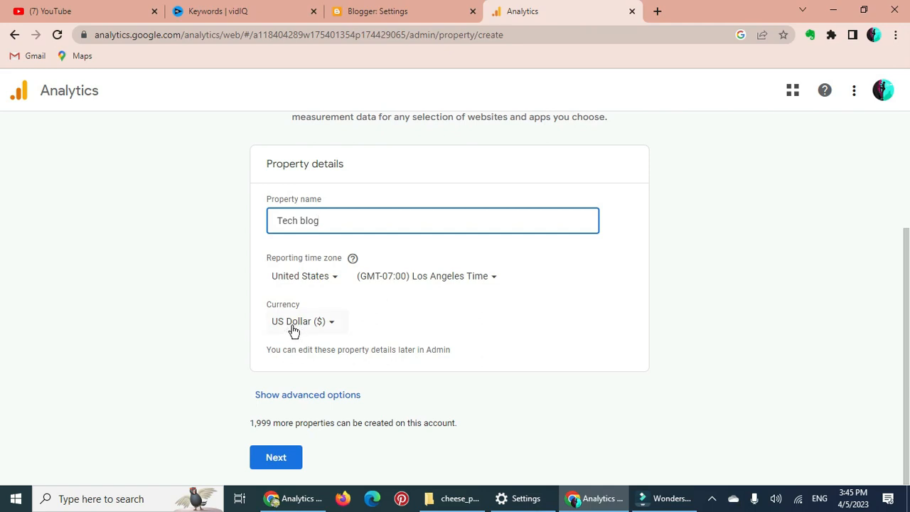
{"action": "left_click", "coordinate": [277, 457]}
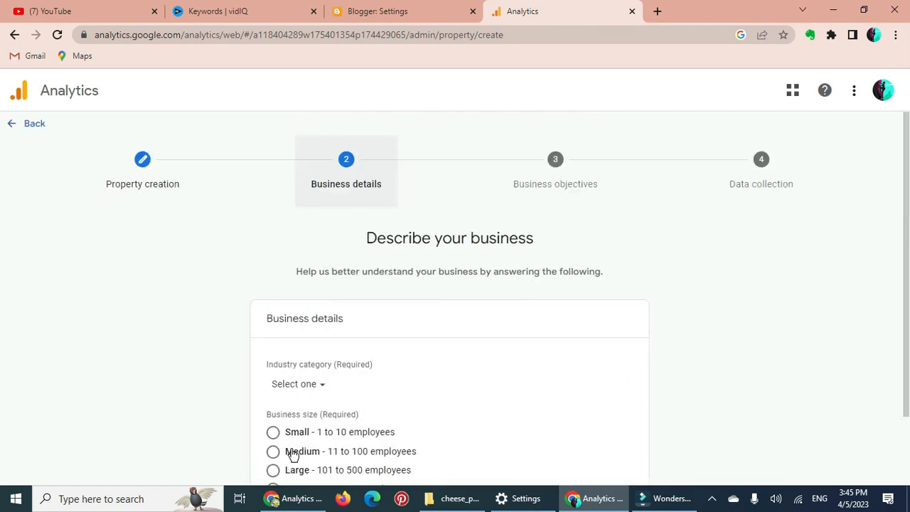
Set the industry category to Computers & Electronics and the business size to Small, and continue to the business objectives.
{"action": "left_click", "coordinate": [316, 384]}
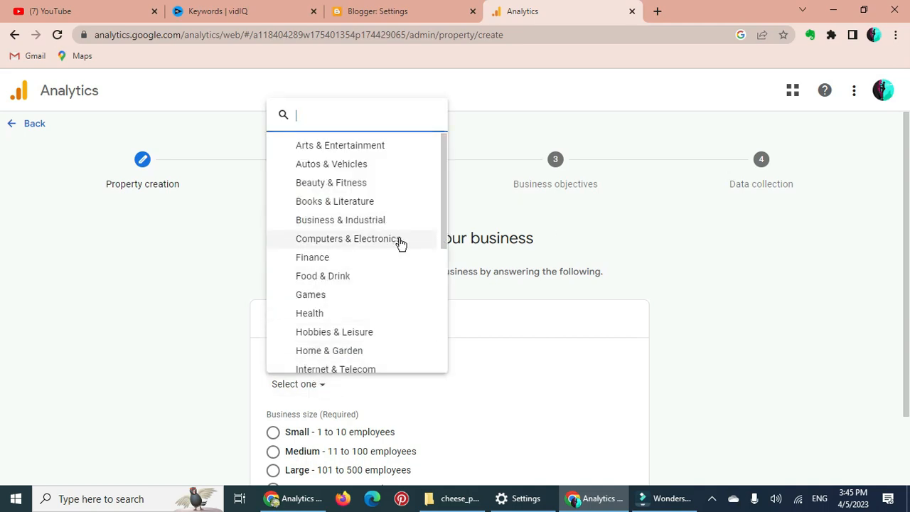
{"action": "left_click", "coordinate": [429, 248]}
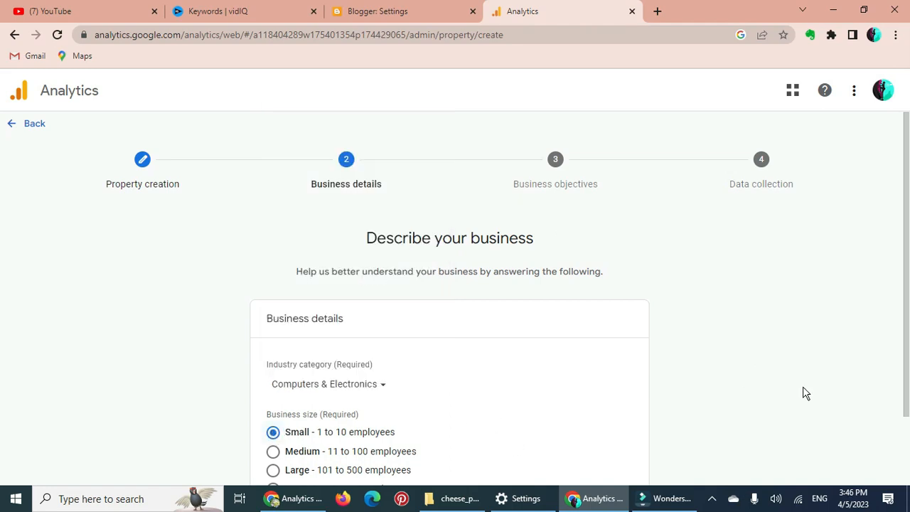
{"action": "scroll", "coordinate": [908, 452], "scroll_direction": "down", "scroll_amount": 2}
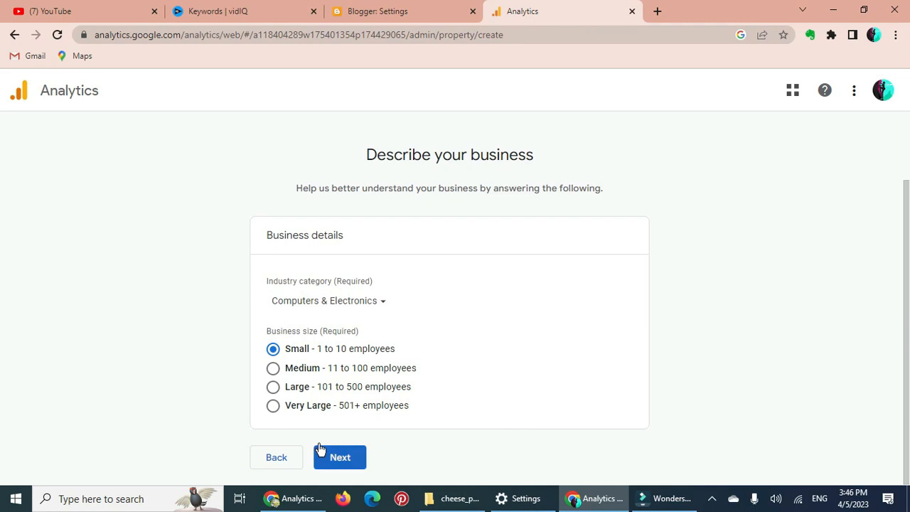
{"action": "left_click", "coordinate": [334, 461]}
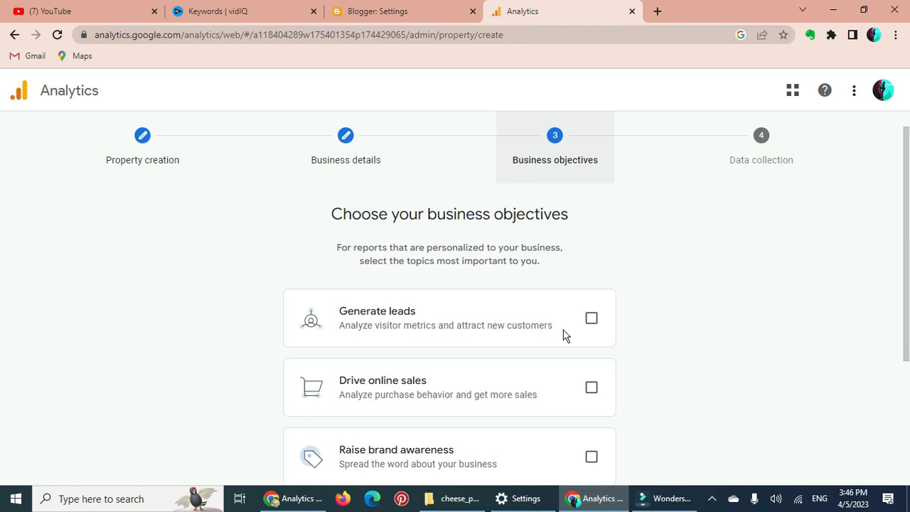
Select the objectives Generate leads, Drive online sales, Raise brand awareness and Examine user behavior.
{"action": "left_click", "coordinate": [590, 319]}
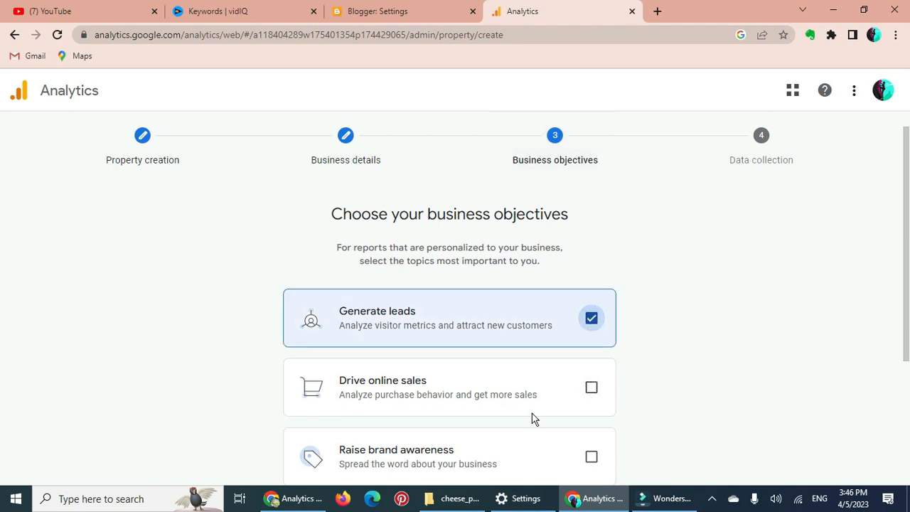
{"action": "left_click", "coordinate": [589, 390]}
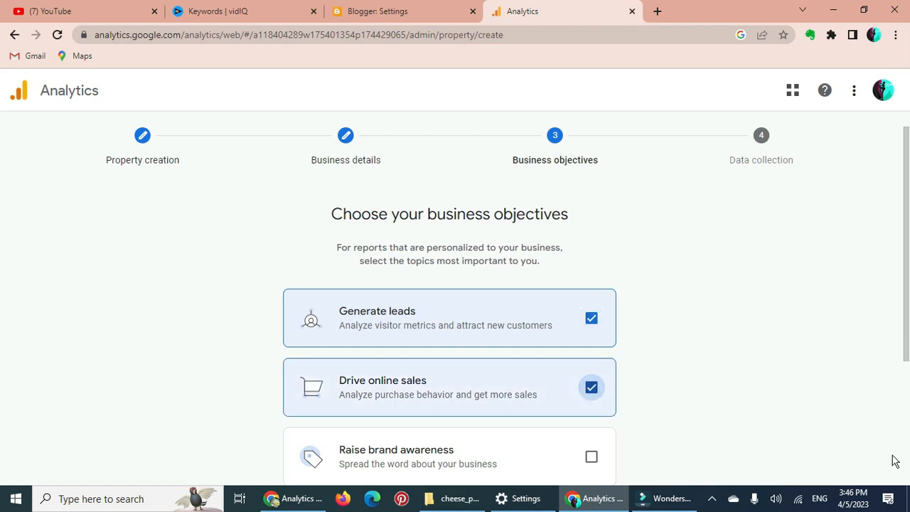
{"action": "scroll", "coordinate": [904, 448], "scroll_direction": "down", "scroll_amount": 3}
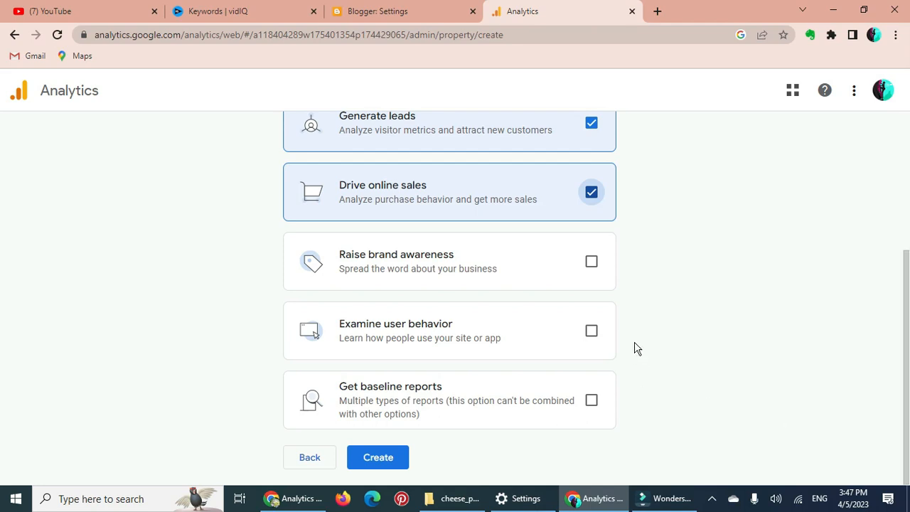
{"action": "left_click", "coordinate": [592, 268]}
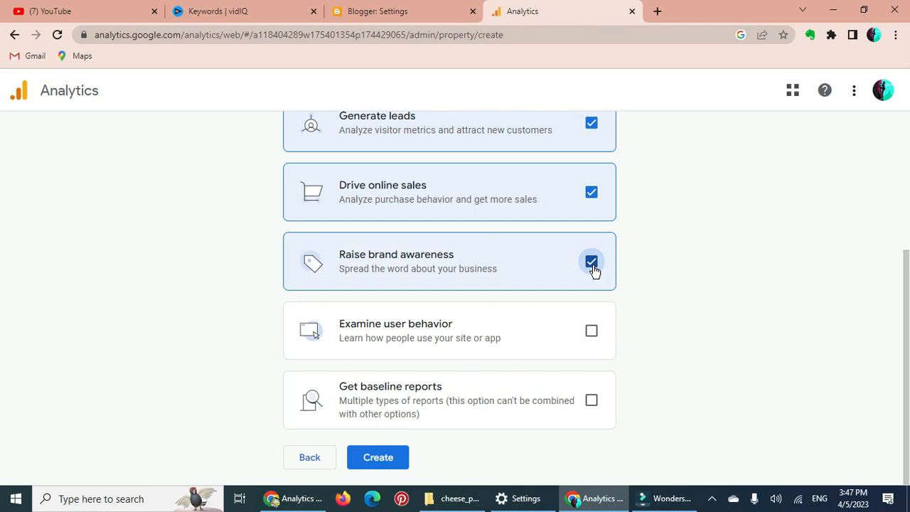
{"action": "left_click", "coordinate": [592, 333]}
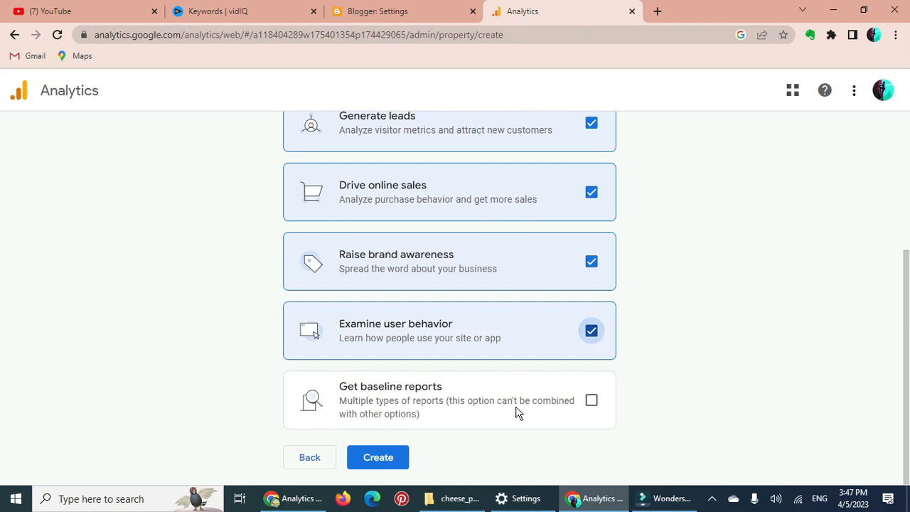
Choose Get baseline reports as the business objective and create the property.
{"action": "left_click", "coordinate": [591, 402]}
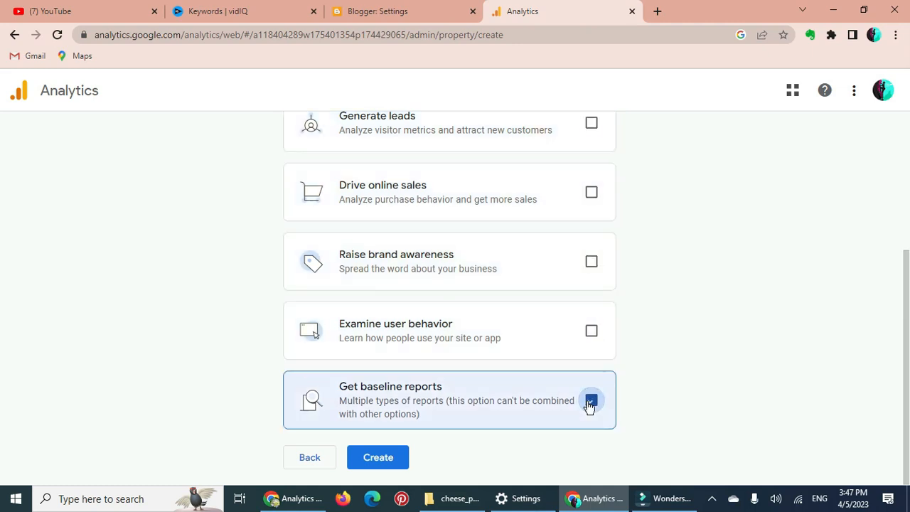
{"action": "left_click", "coordinate": [388, 460]}
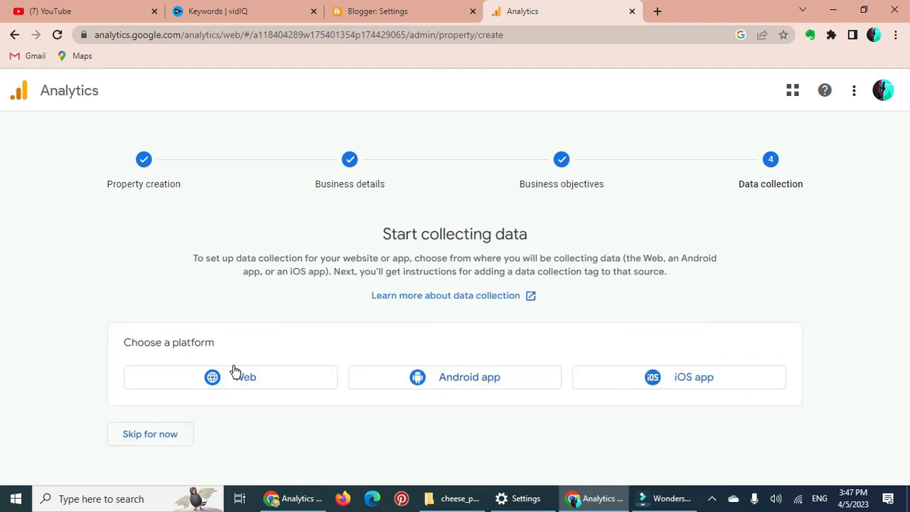
Start a web data stream for the property and copy the Tutorials blog's address from its live page.
{"action": "left_click", "coordinate": [220, 380]}
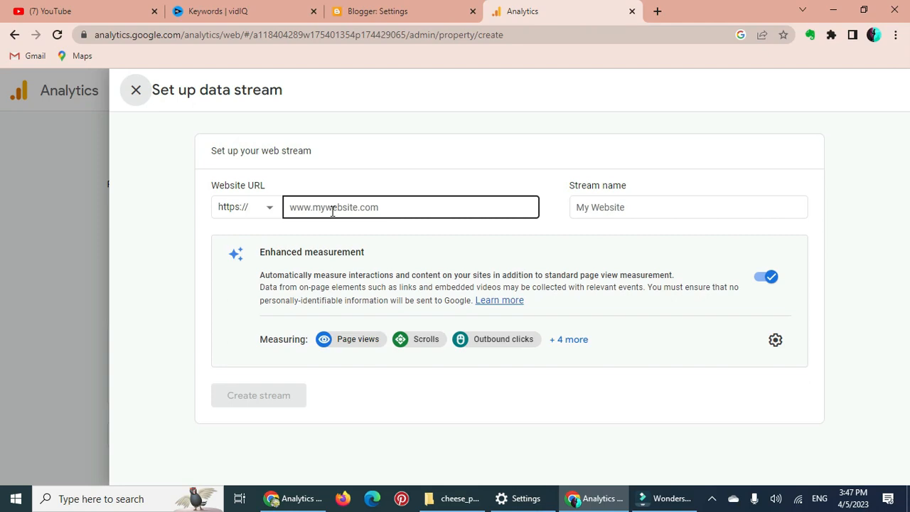
{"action": "left_click", "coordinate": [364, 16]}
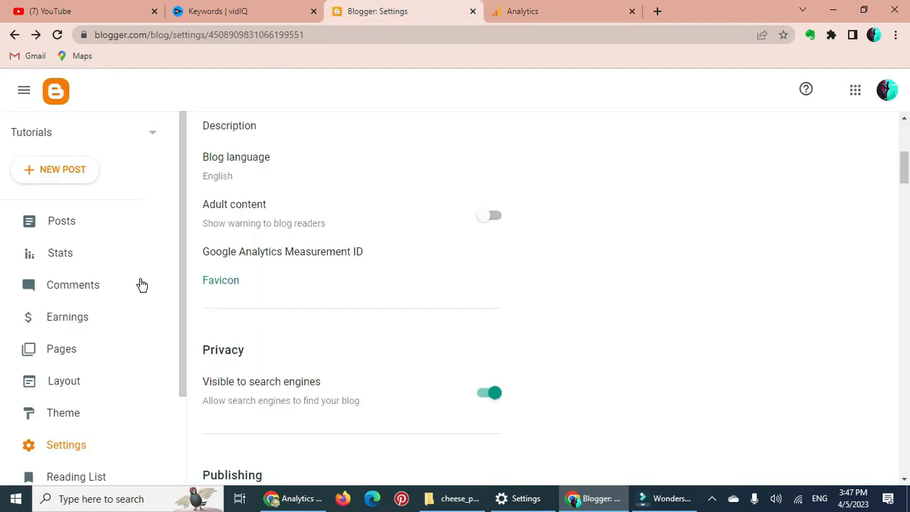
{"action": "scroll", "coordinate": [181, 425], "scroll_direction": "down", "scroll_amount": 2}
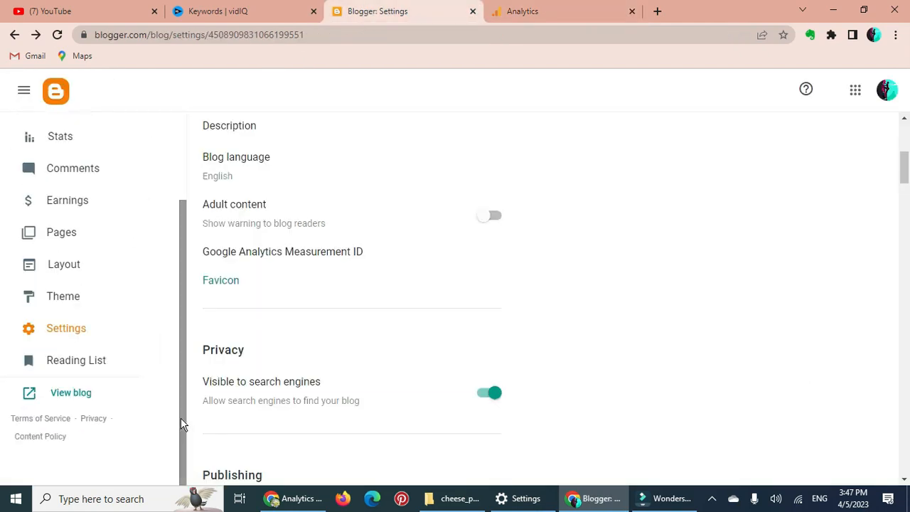
{"action": "left_click", "coordinate": [71, 393]}
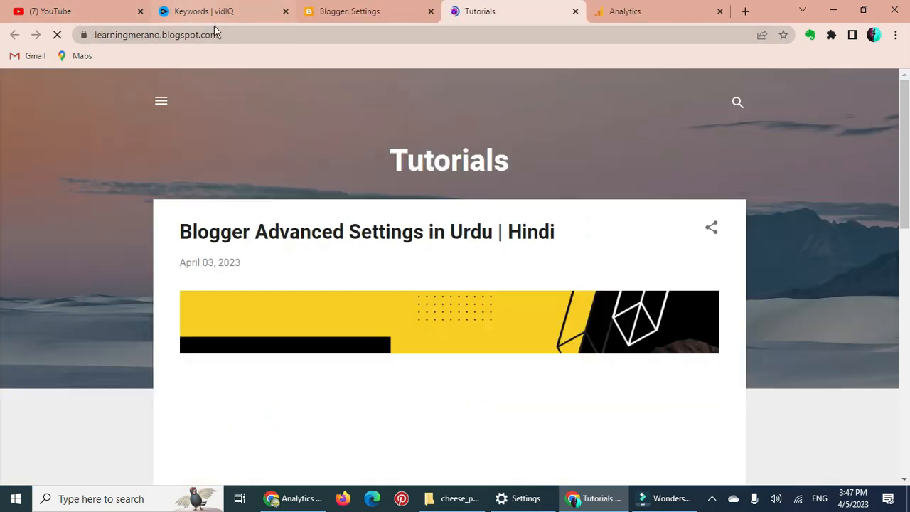
{"action": "left_click", "coordinate": [220, 32]}
{"action": "key", "text": "ctrl+c"}
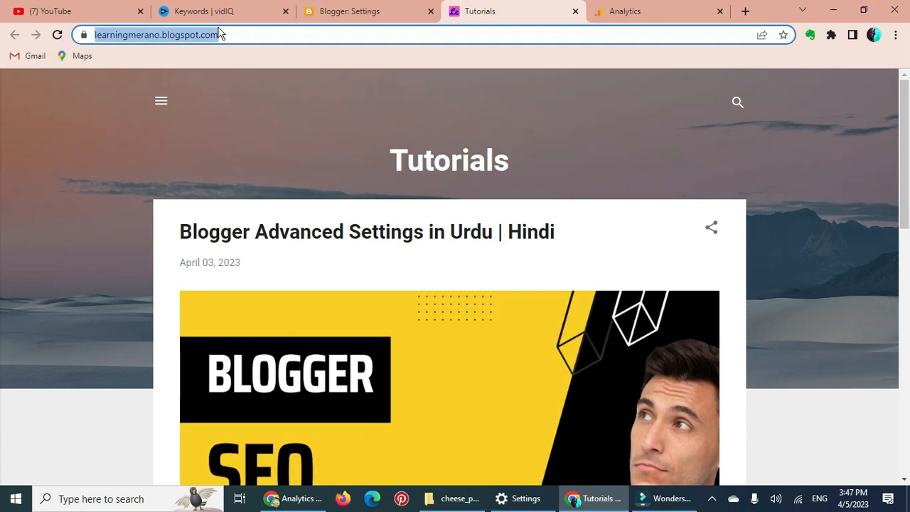
{"action": "left_click", "coordinate": [639, 12]}
{"action": "left_click", "coordinate": [312, 208]}
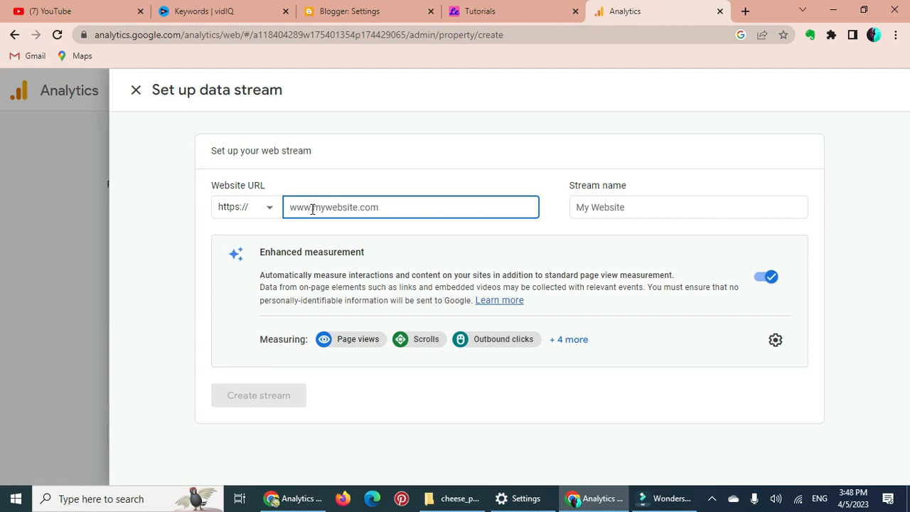
{"action": "key", "text": "ctrl+v"}
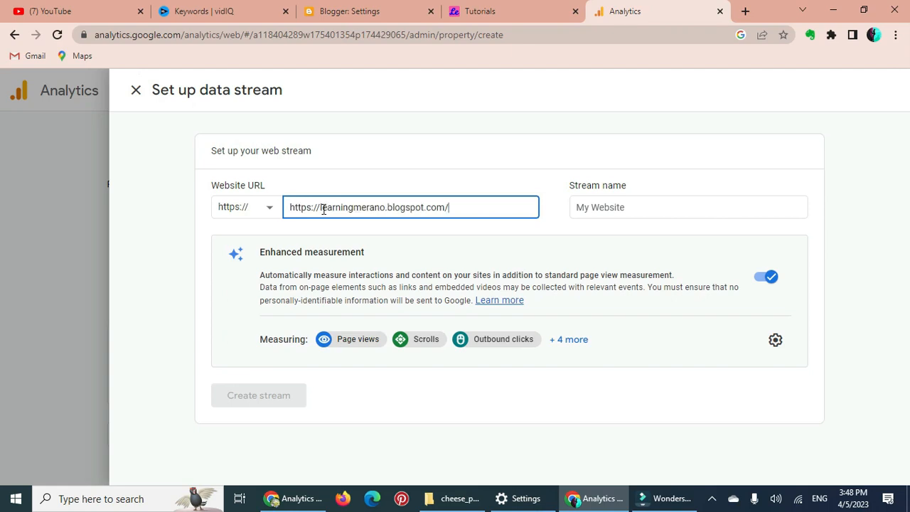
{"action": "key", "text": "BackSpace"}
{"action": "key", "text": "BackSpace"}
{"action": "key", "text": "BackSpace"}
{"action": "key", "text": "BackSpace"}
{"action": "key", "text": "BackSpace"}
{"action": "key", "text": "BackSpace"}
{"action": "key", "text": "BackSpace"}
{"action": "key", "text": "BackSpace"}
{"action": "key", "text": "BackSpace"}
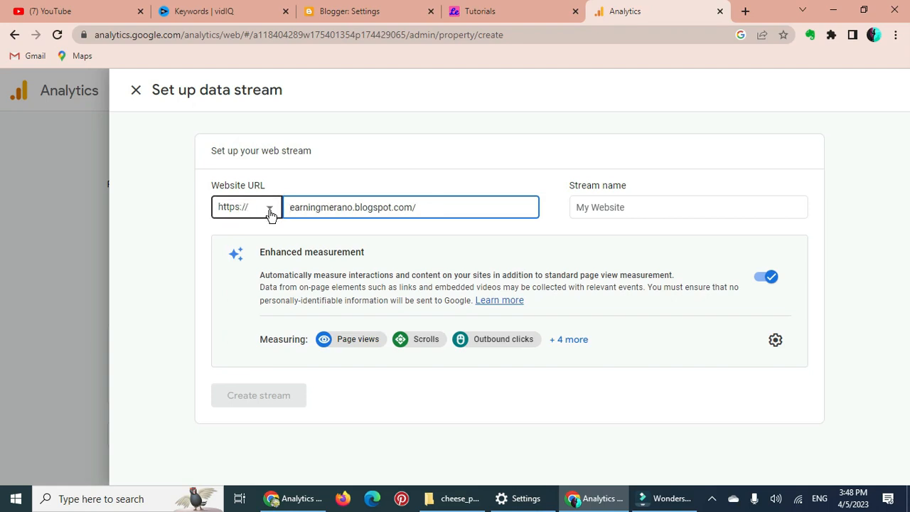
{"action": "type", "text": "l"}
Name the web stream Learning Website and create it.
{"action": "left_click", "coordinate": [582, 208]}
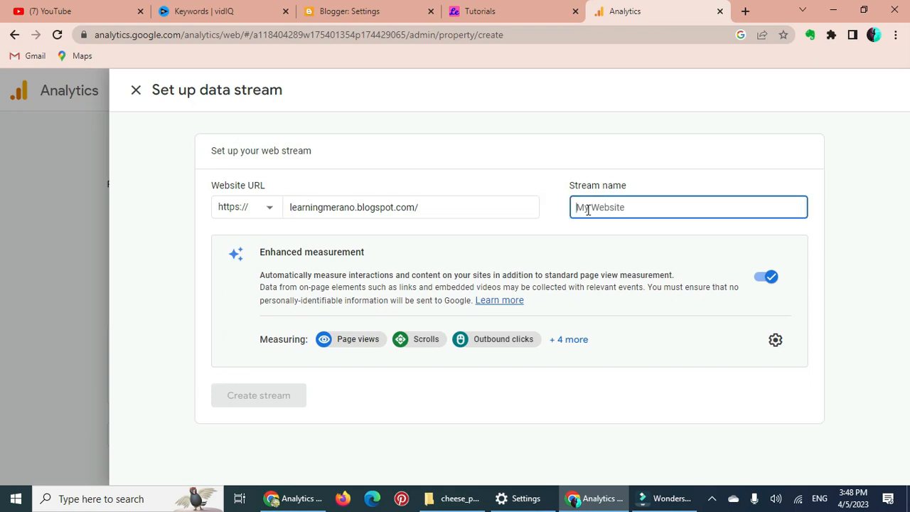
{"action": "type", "text": "Learning Websit"}
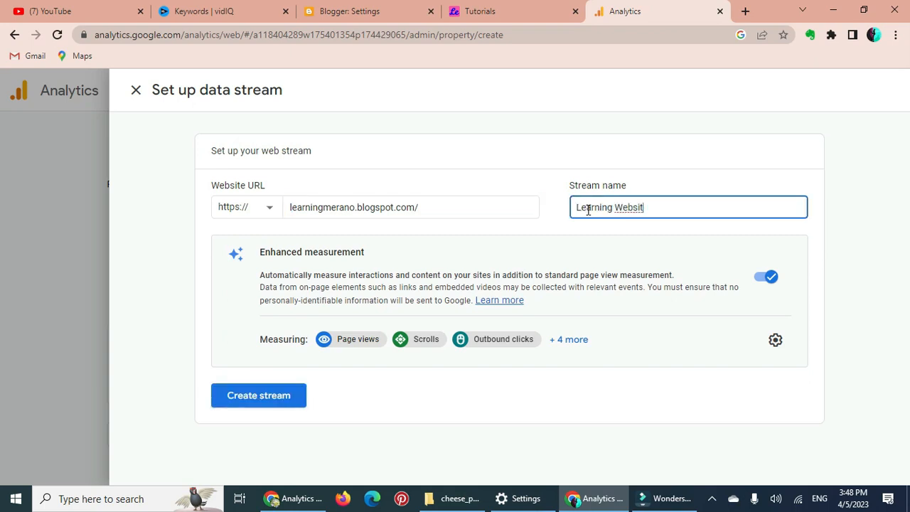
{"action": "type", "text": "e"}
{"action": "left_click", "coordinate": [267, 400]}
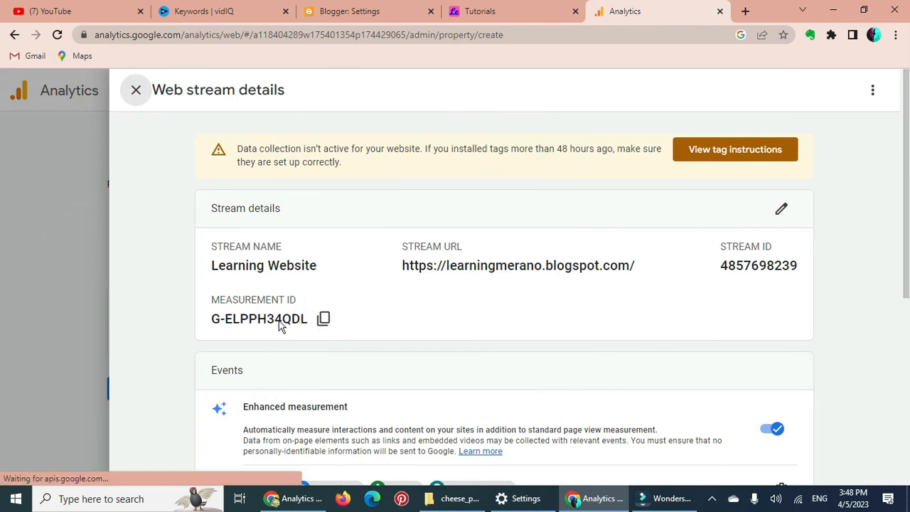
Copy the stream's measurement ID and save it as the Google Analytics Measurement ID in the blog's Blogger settings.
{"action": "left_click", "coordinate": [323, 319]}
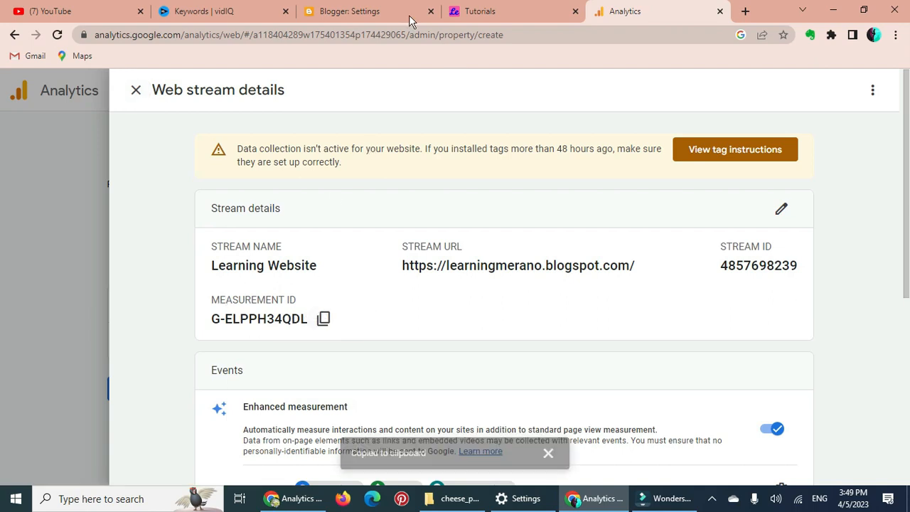
{"action": "left_click", "coordinate": [355, 11]}
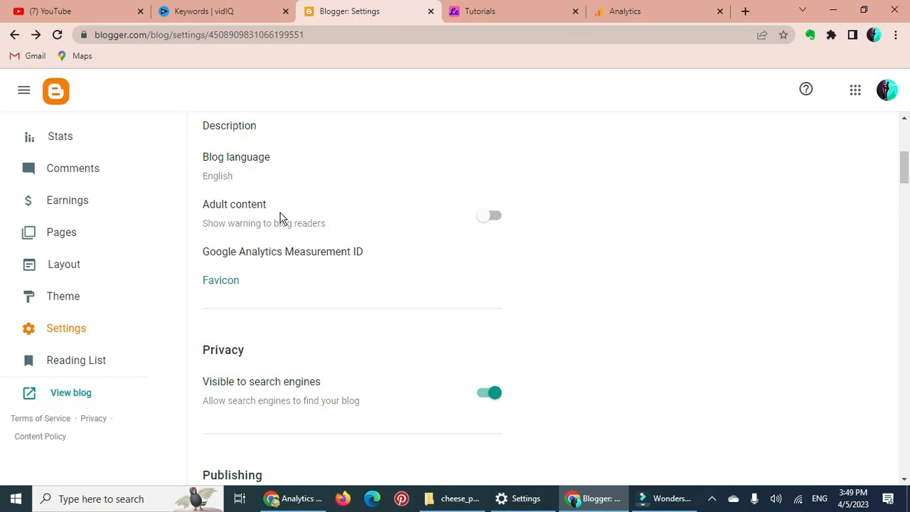
{"action": "left_click", "coordinate": [266, 259]}
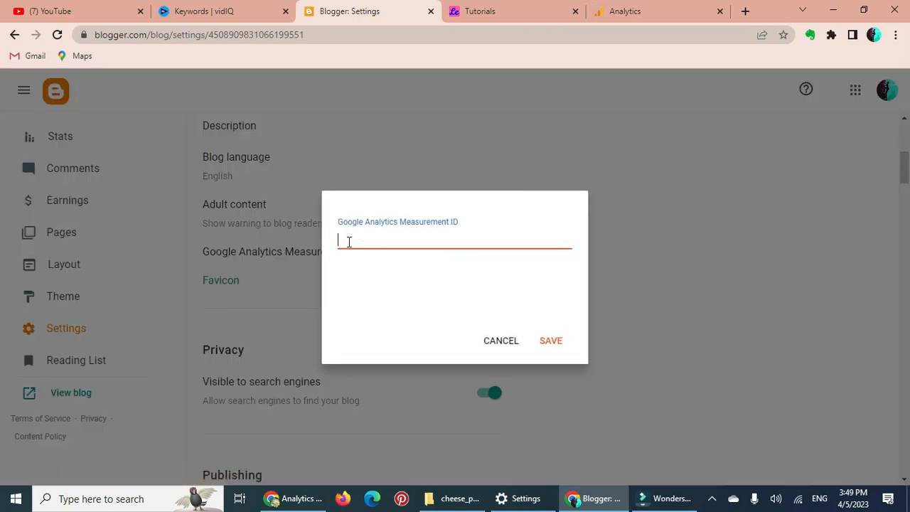
{"action": "key", "text": "ctrl+v"}
{"action": "left_click", "coordinate": [556, 340]}
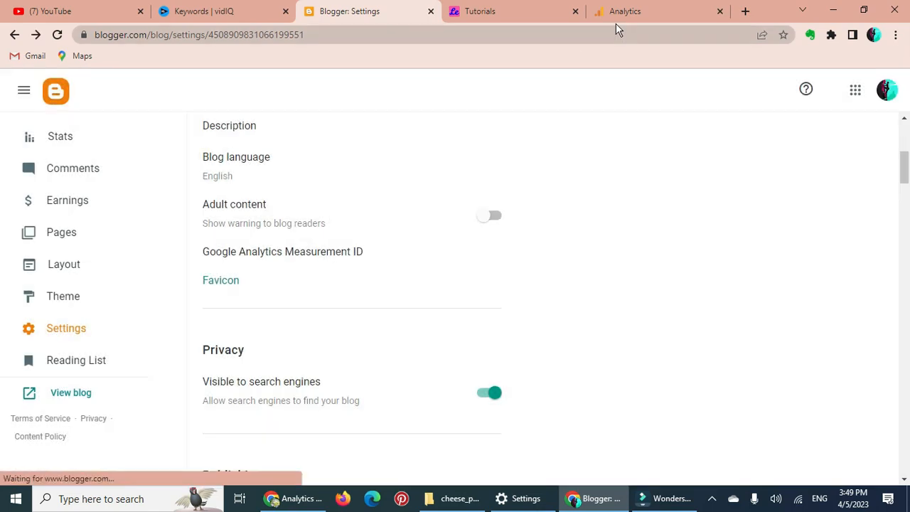
Switch back to Google Analytics and copy the Google tag code from the stream's manual installation instructions.
{"action": "left_click", "coordinate": [625, 13]}
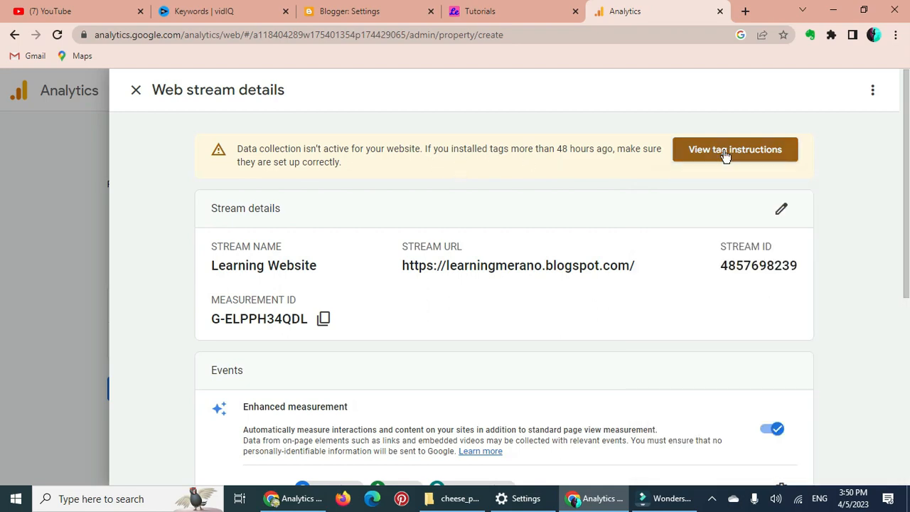
{"action": "left_click", "coordinate": [725, 156]}
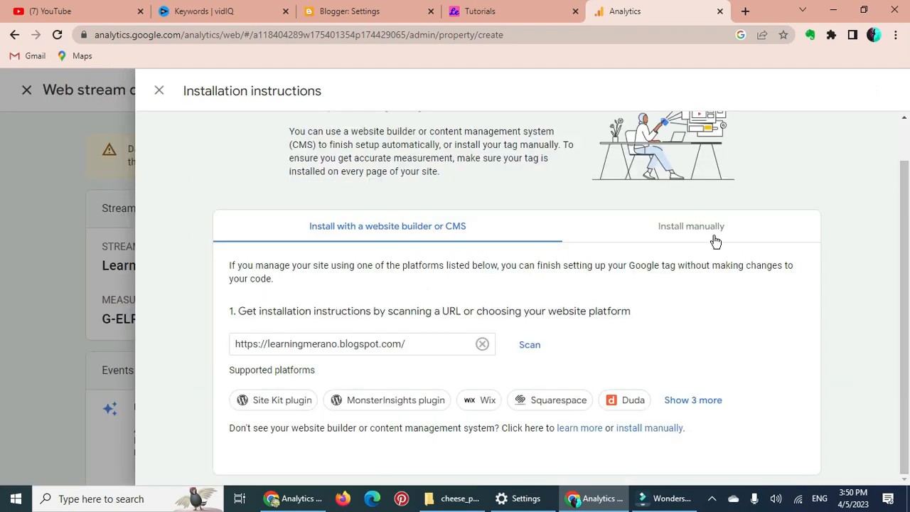
{"action": "left_click", "coordinate": [713, 235]}
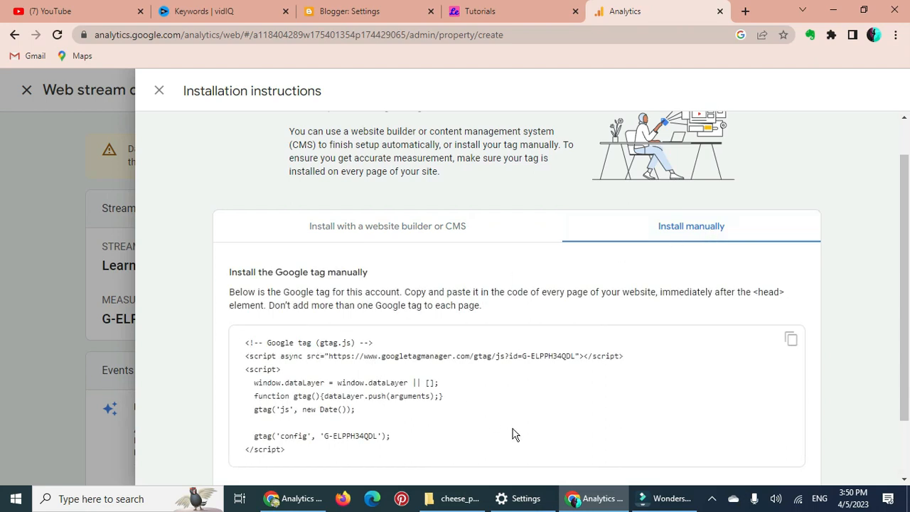
{"action": "left_click", "coordinate": [794, 342]}
{"action": "scroll", "coordinate": [2, 466], "scroll_direction": "down", "scroll_amount": 1}
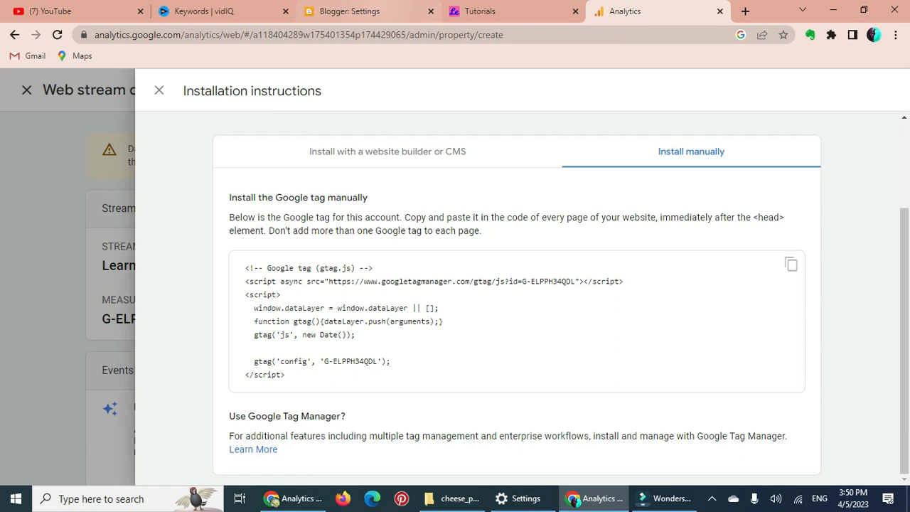
Open the Tutorials blog theme's HTML in Blogger and paste the Google tag on a new line directly below the opening <head> tag.
{"action": "left_click", "coordinate": [362, 12]}
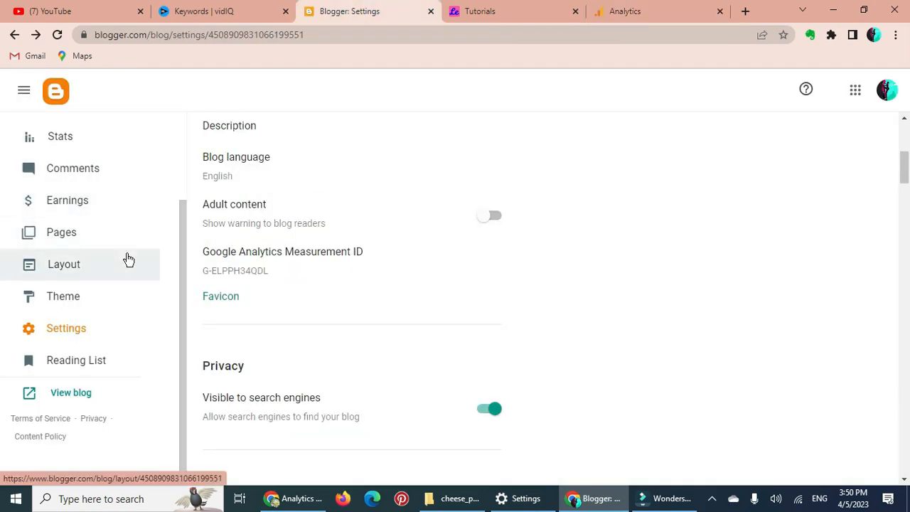
{"action": "left_click", "coordinate": [78, 306]}
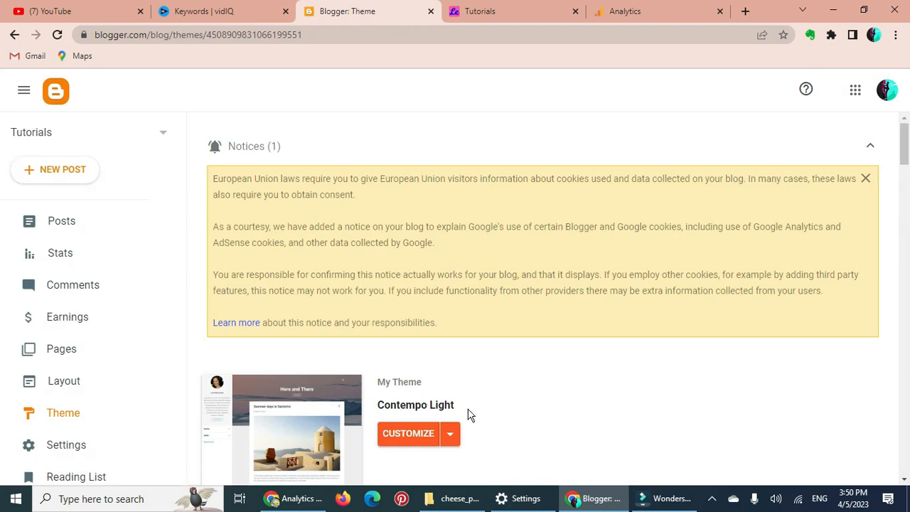
{"action": "left_click", "coordinate": [457, 445]}
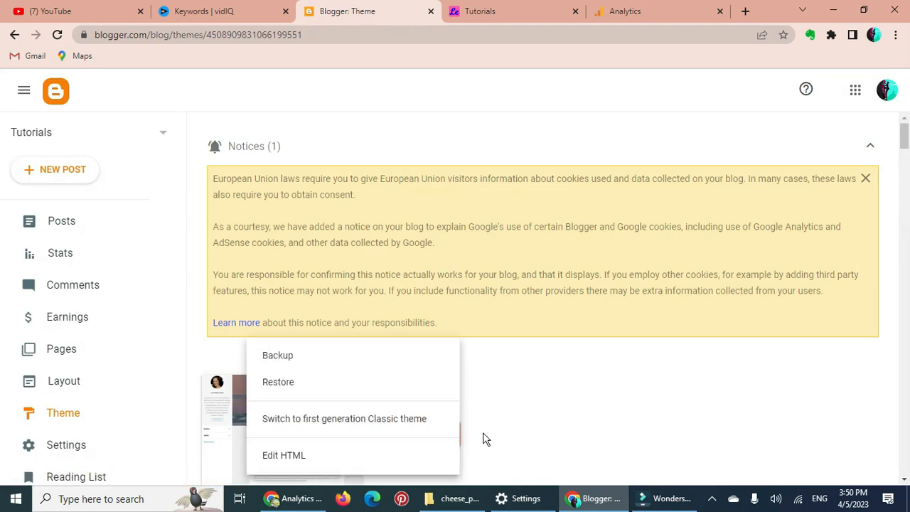
{"action": "left_click", "coordinate": [462, 441]}
{"action": "left_click", "coordinate": [457, 442]}
{"action": "left_click", "coordinate": [346, 455]}
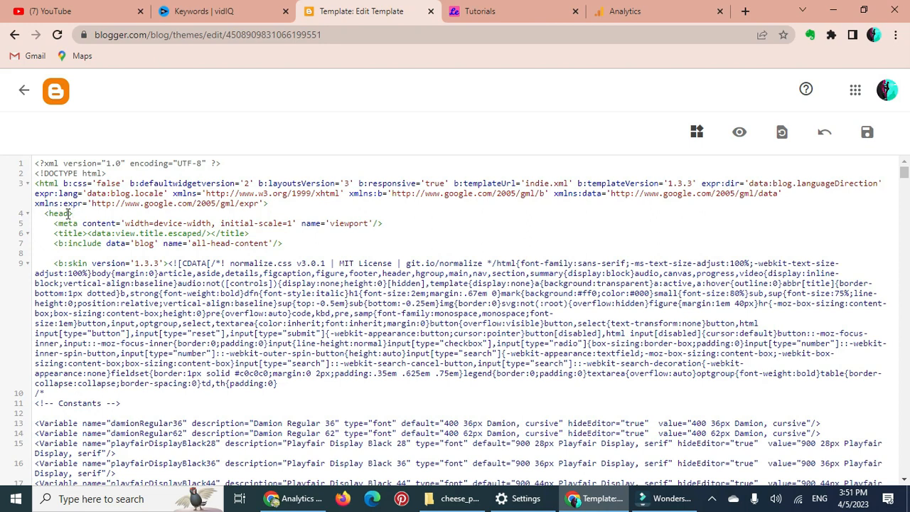
{"action": "key", "text": "Return"}
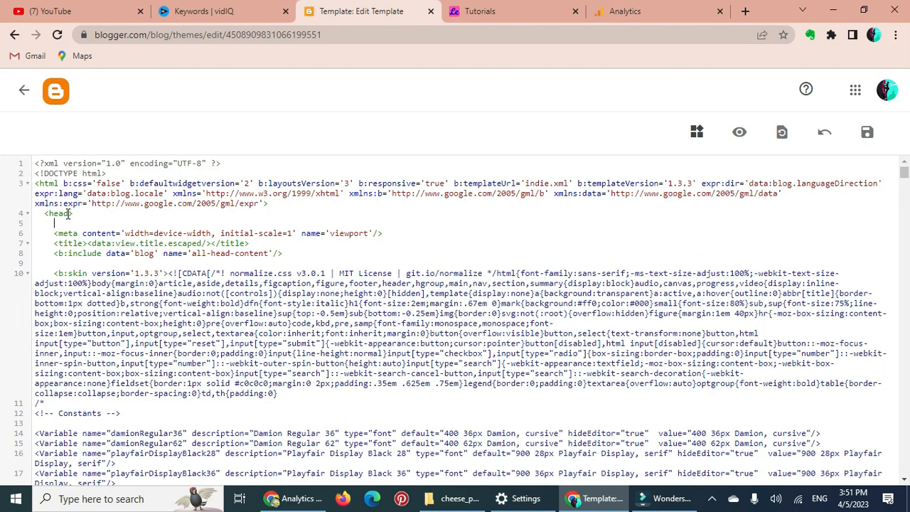
{"action": "key", "text": "ctrl+v"}
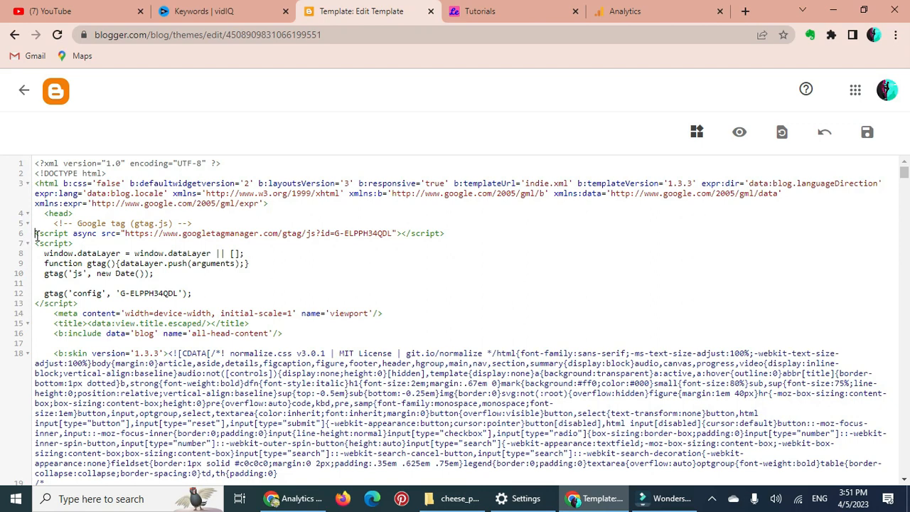
Indent the pasted Google tag's script lines by two levels and save the theme's HTML.
{"action": "key", "text": "shift+Down"}
{"action": "key", "text": "shift+Down"}
{"action": "key", "text": "shift+Down"}
{"action": "key", "text": "shift+Down"}
{"action": "key", "text": "shift+Down"}
{"action": "key", "text": "shift+Down"}
{"action": "key", "text": "shift+Down"}
{"action": "key", "text": "shift+Down"}
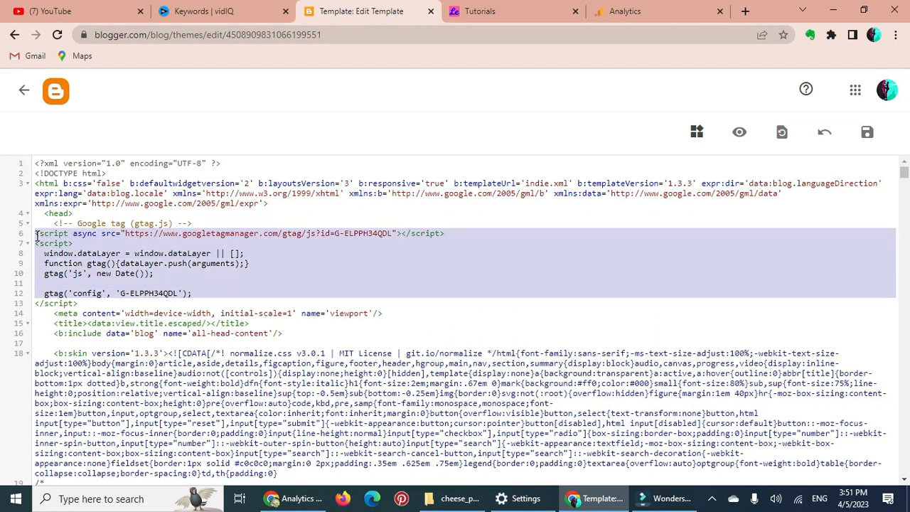
{"action": "key", "text": "Tab"}
{"action": "key", "text": "Tab"}
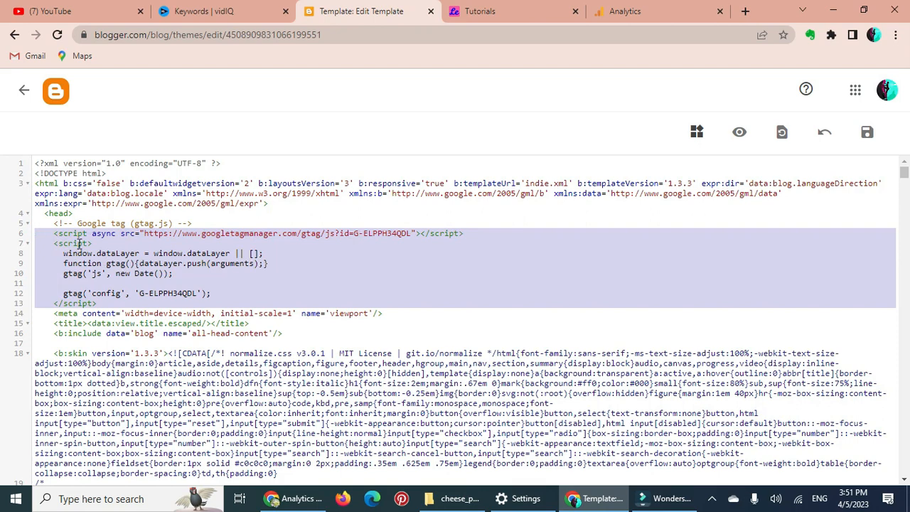
{"action": "left_click", "coordinate": [426, 304]}
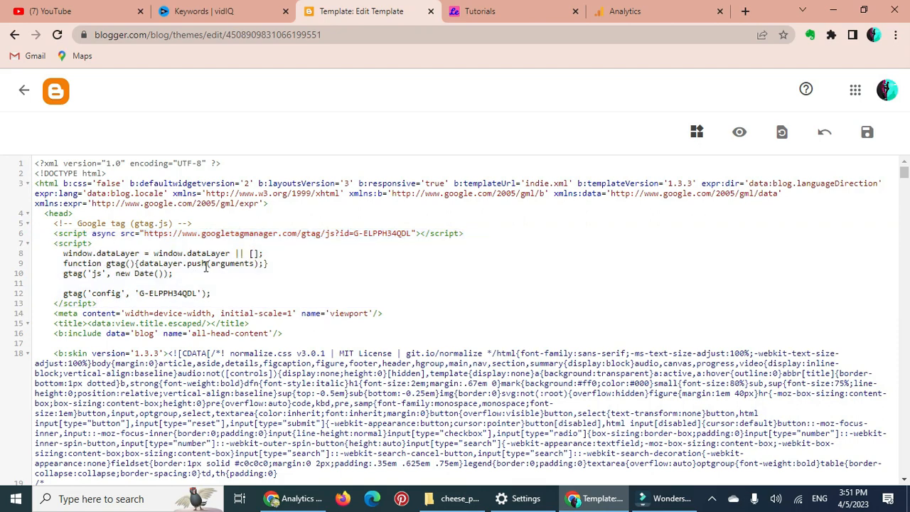
{"action": "left_click", "coordinate": [867, 132]}
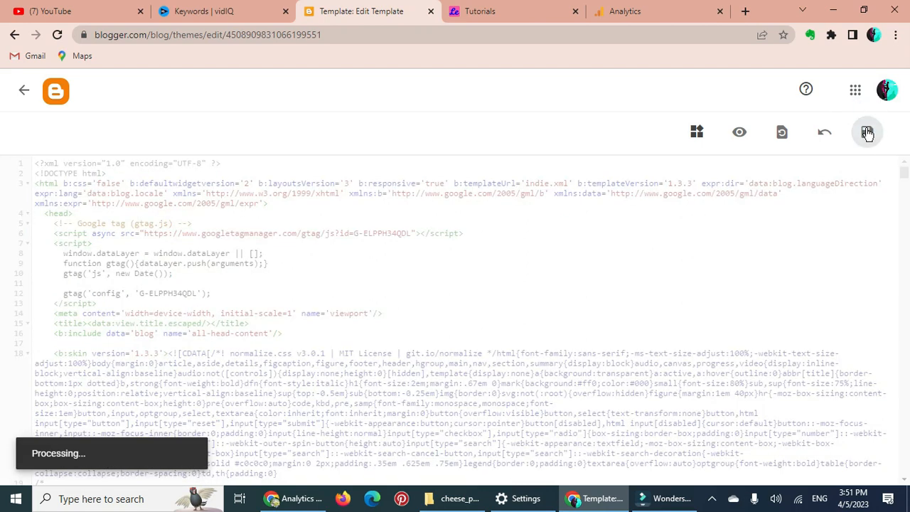
Return to Google Analytics, close the installation instructions and check the web stream's data collection and Google tag status.
{"action": "left_click", "coordinate": [640, 11]}
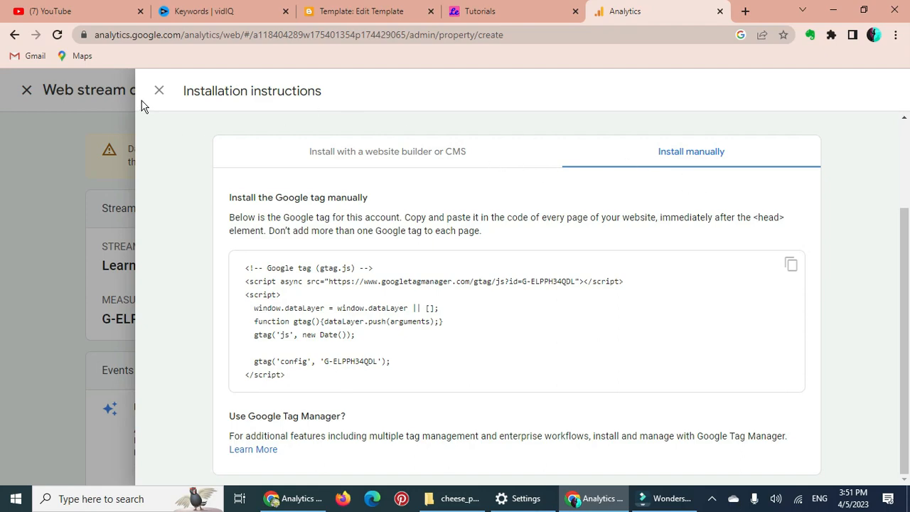
{"action": "left_click", "coordinate": [159, 92]}
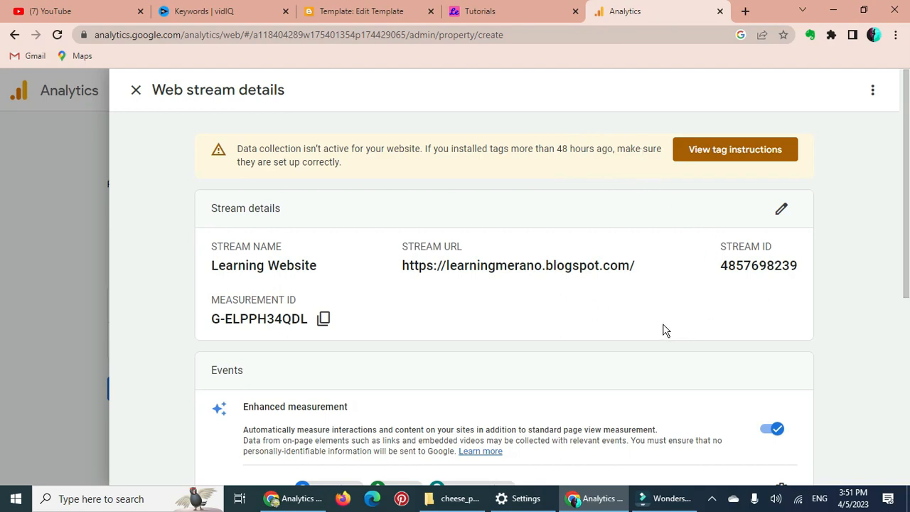
{"action": "scroll", "coordinate": [901, 413], "scroll_direction": "down", "scroll_amount": 5}
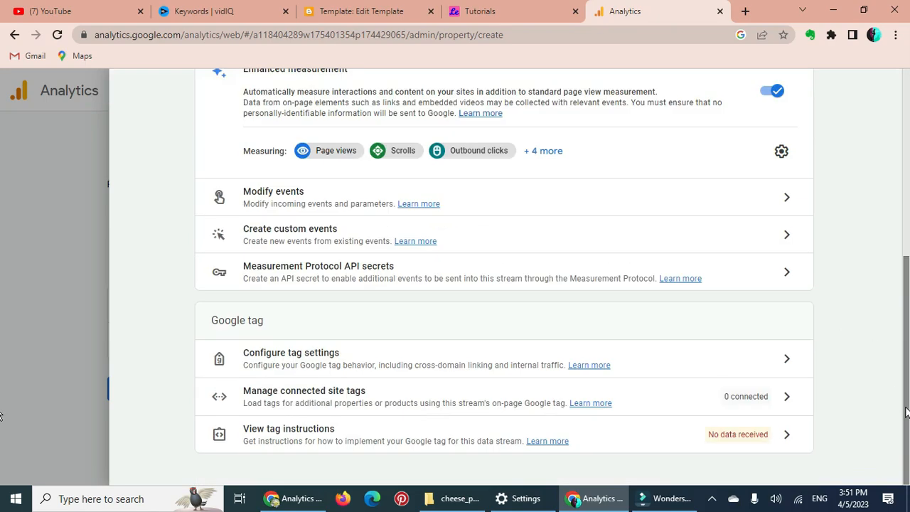
{"action": "left_click", "coordinate": [674, 365]}
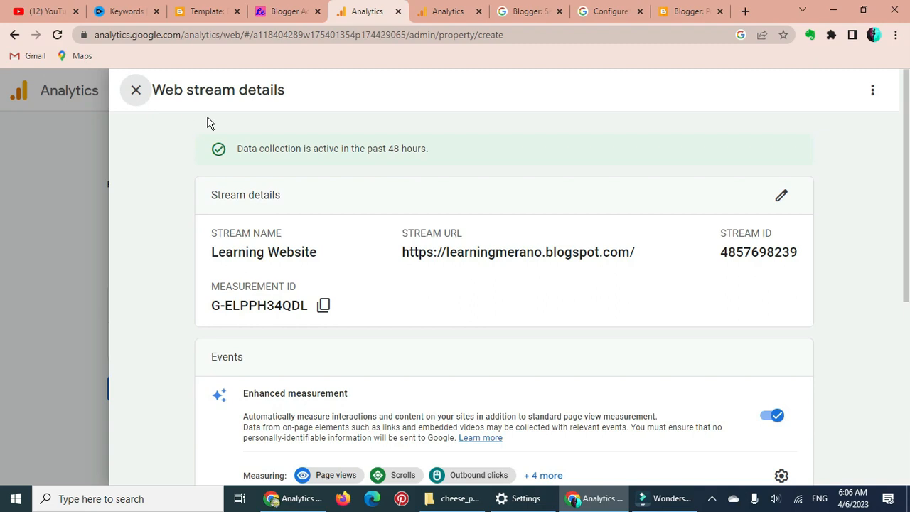
{"action": "scroll", "coordinate": [278, 122], "scroll_direction": "down", "scroll_amount": 1}
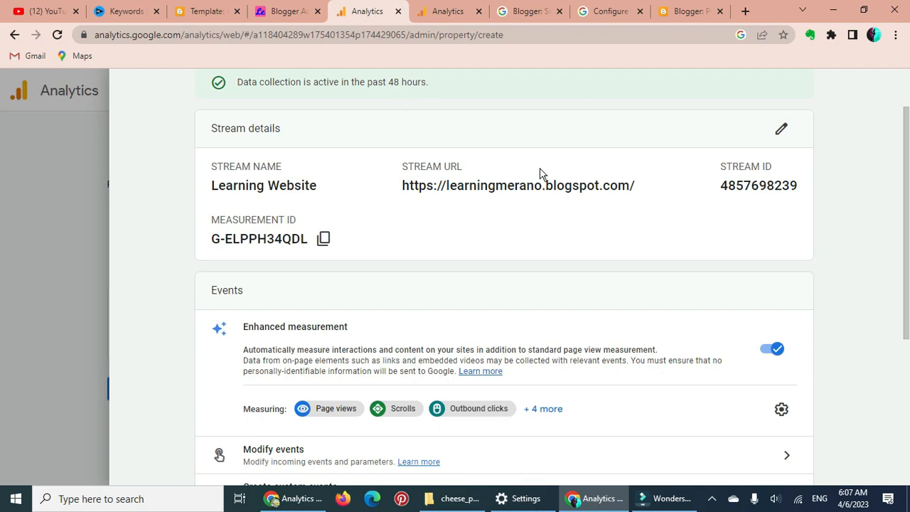
{"action": "scroll", "coordinate": [554, 192], "scroll_direction": "down", "scroll_amount": 2}
{"action": "scroll", "coordinate": [698, 427], "scroll_direction": "down", "scroll_amount": 2}
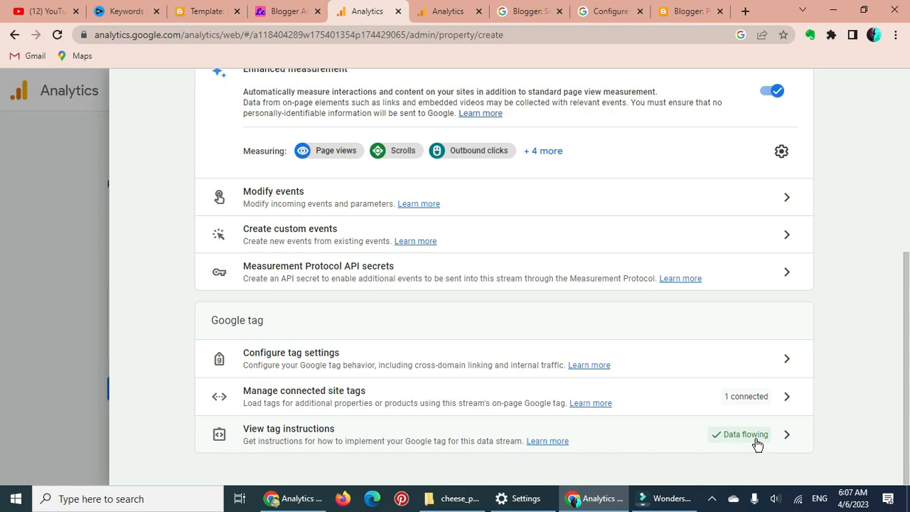
{"action": "scroll", "coordinate": [551, 333], "scroll_direction": "up", "scroll_amount": 1}
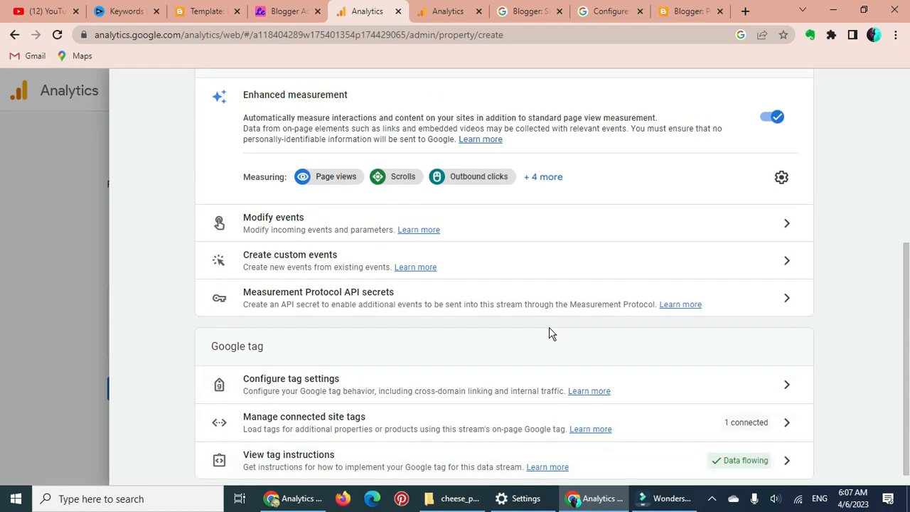
{"action": "scroll", "coordinate": [551, 333], "scroll_direction": "up", "scroll_amount": 5}
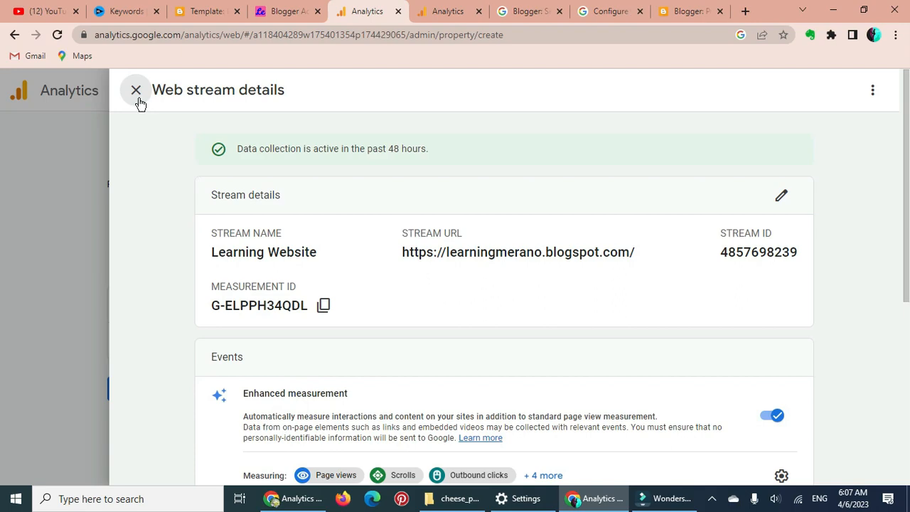
Close the web stream details and continue to the new property's Home overview.
{"action": "left_click", "coordinate": [136, 91]}
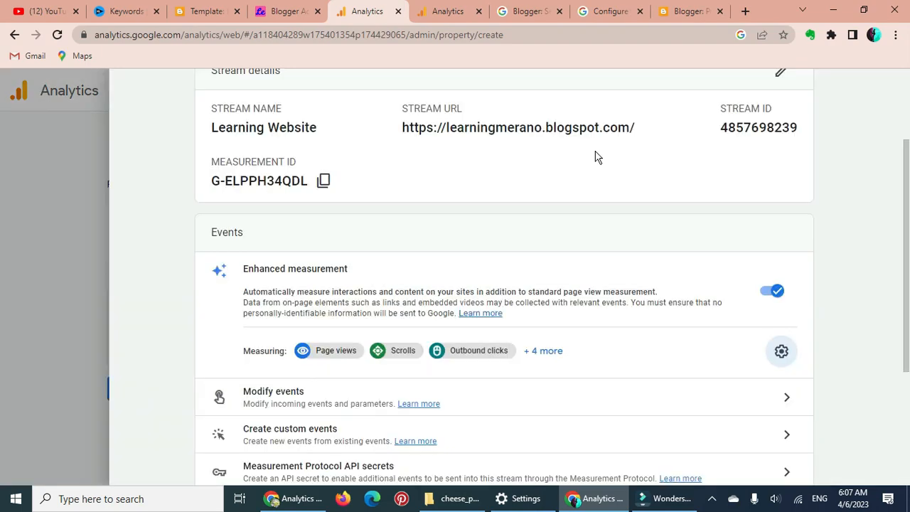
{"action": "scroll", "coordinate": [597, 156], "scroll_direction": "up", "scroll_amount": 3}
{"action": "left_click", "coordinate": [136, 91]}
{"action": "left_click", "coordinate": [133, 391]}
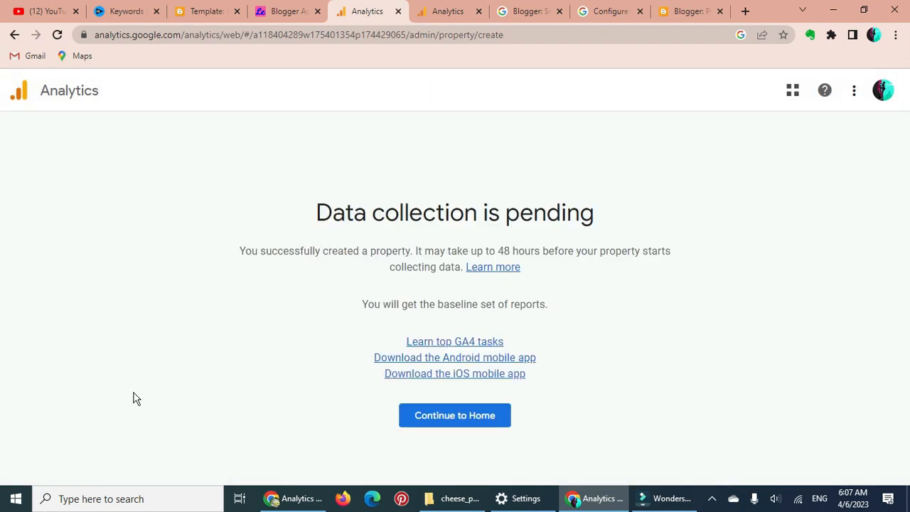
{"action": "left_click", "coordinate": [457, 471]}
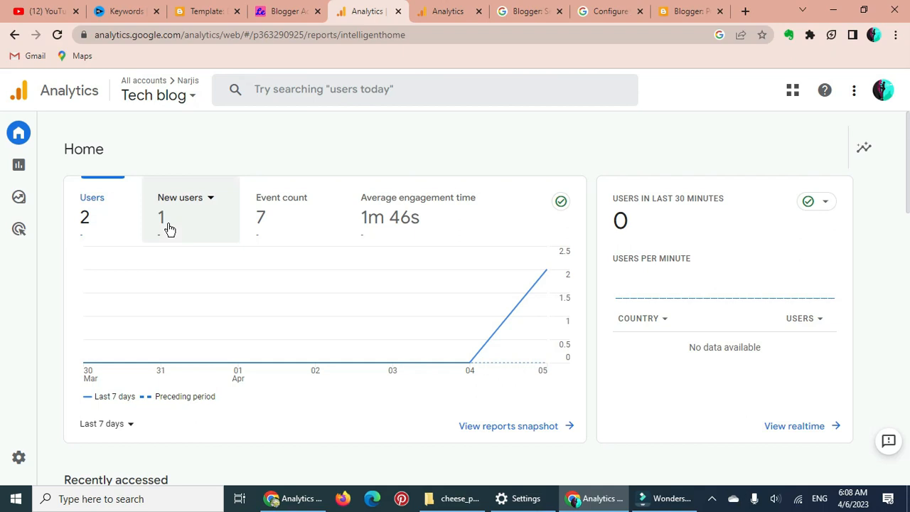
View the blog's live post, and examine the Tech blog property's Realtime report in Google Analytics.
{"action": "left_click", "coordinate": [270, 16]}
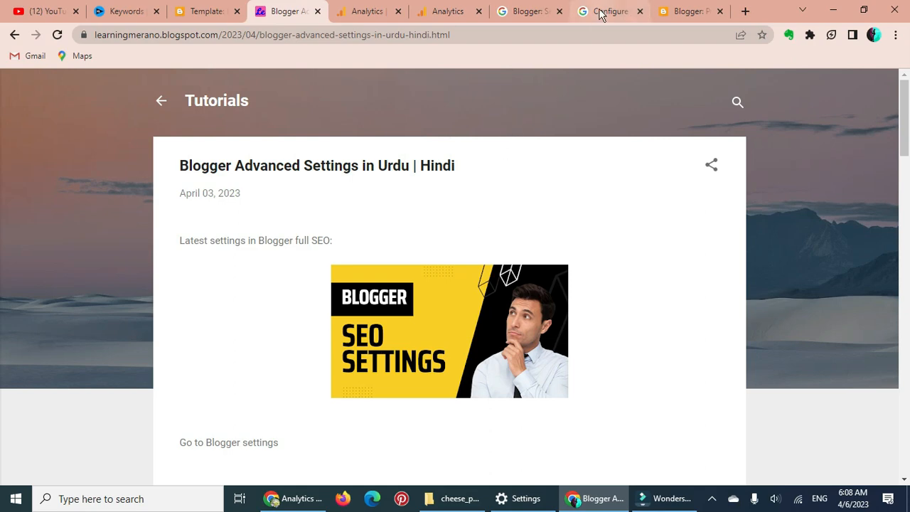
{"action": "left_click", "coordinate": [366, 11]}
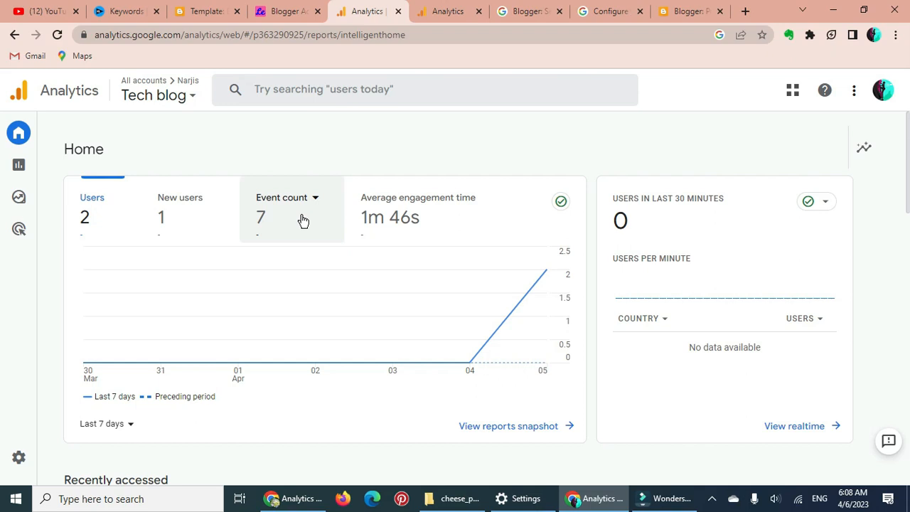
{"action": "left_click", "coordinate": [19, 164]}
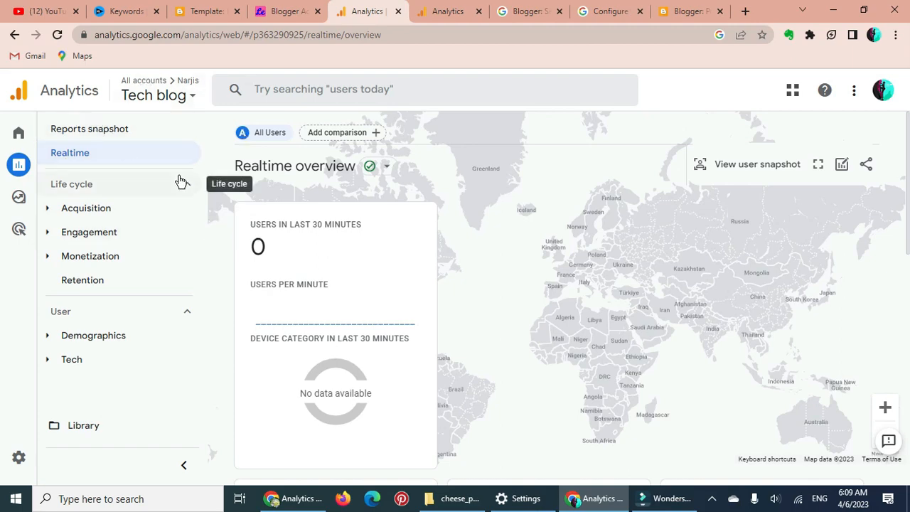
{"action": "left_click", "coordinate": [120, 155]}
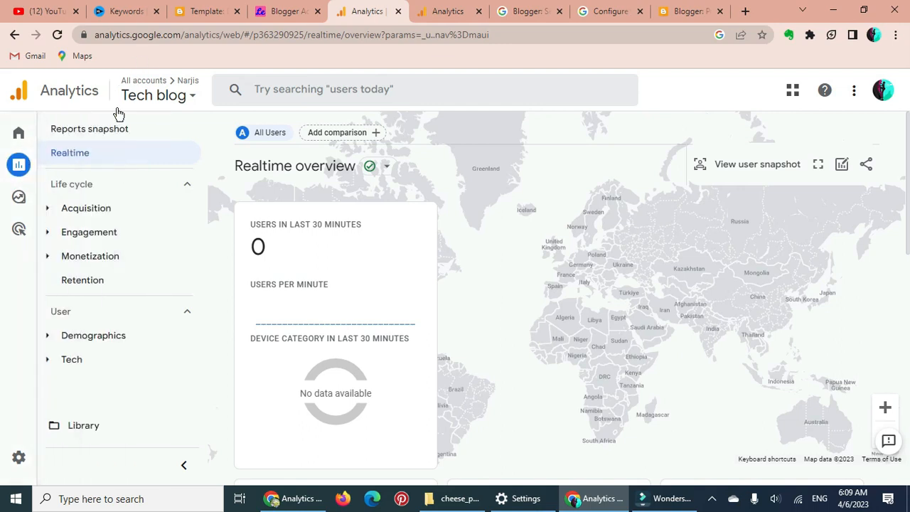
{"action": "mouse_move", "coordinate": [25, 184]}
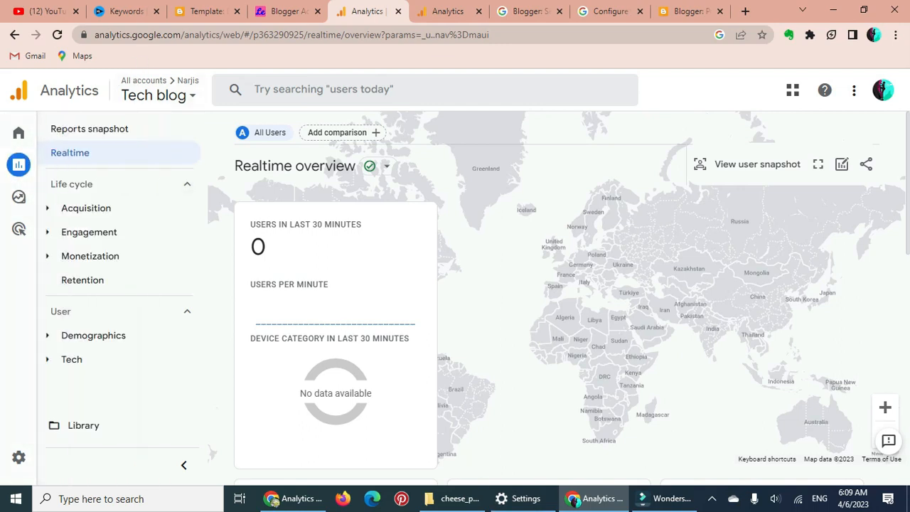